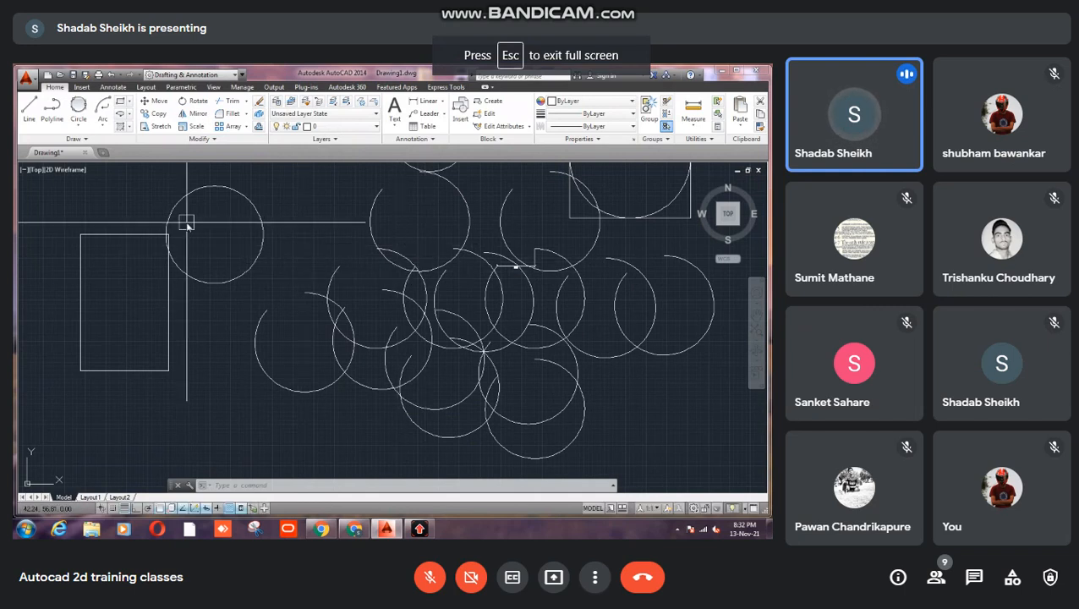
- Erase the rectangle and the cluster of overlapping arcs in the lower part of the drawing using a window selection
left_click(65, 188)
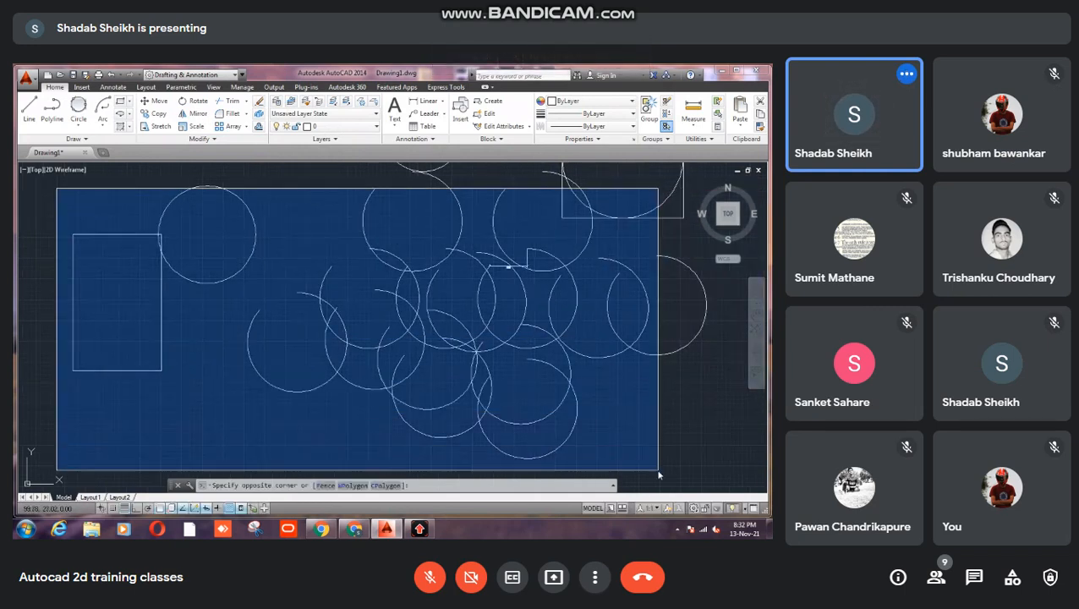
left_click(659, 475)
key("Delete")
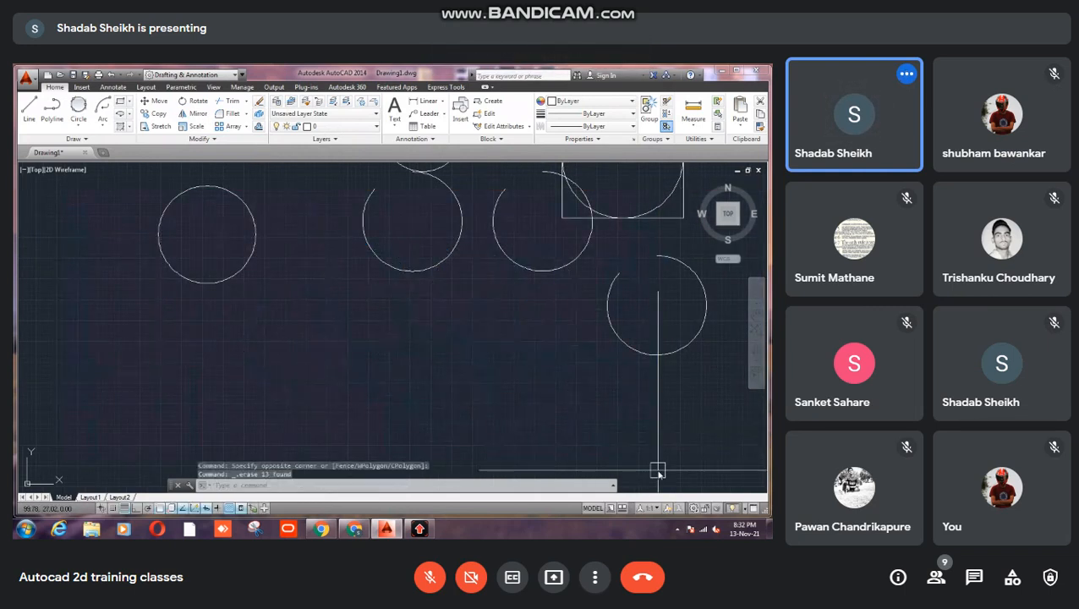
type("c")
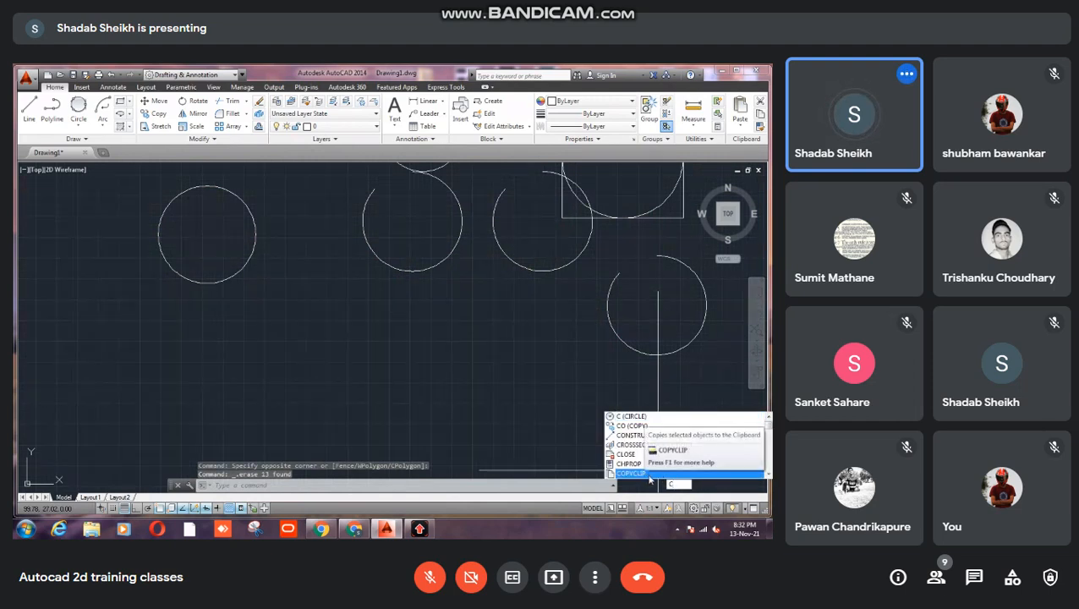
type("l")
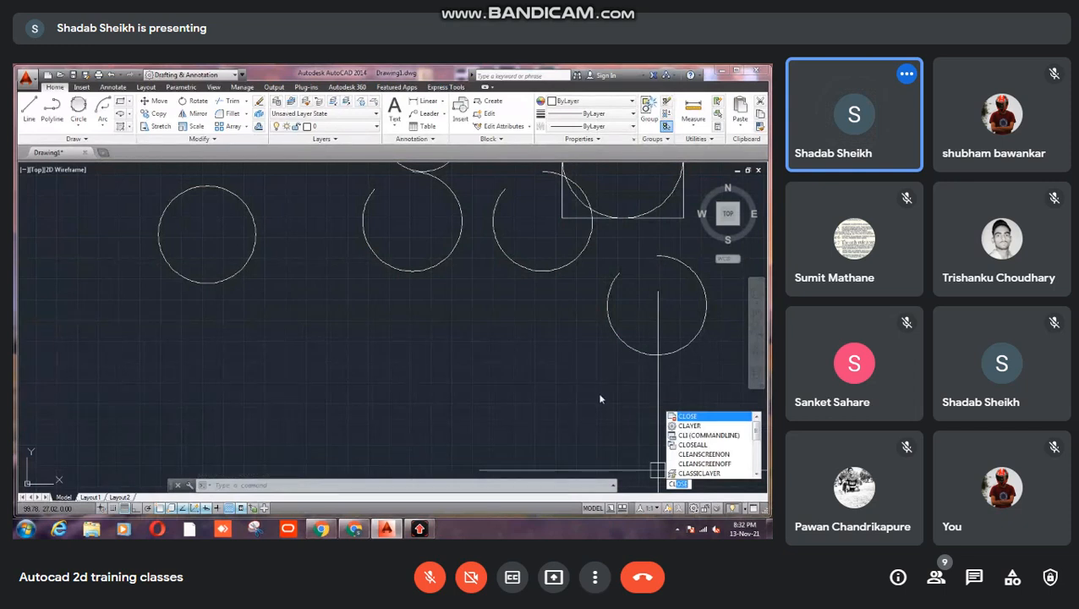
key("Escape")
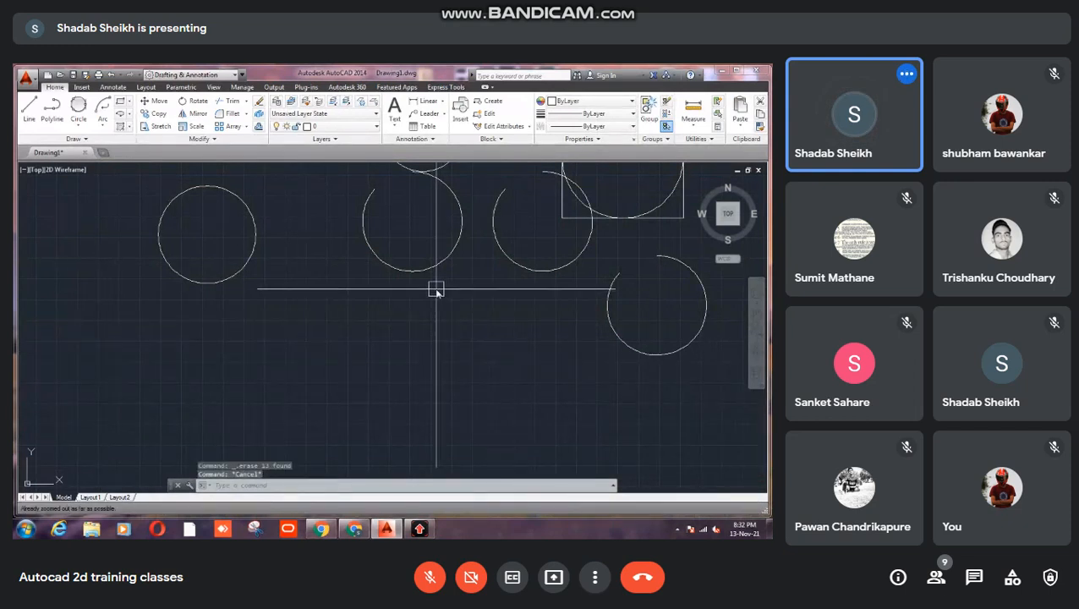
left_click(97, 216)
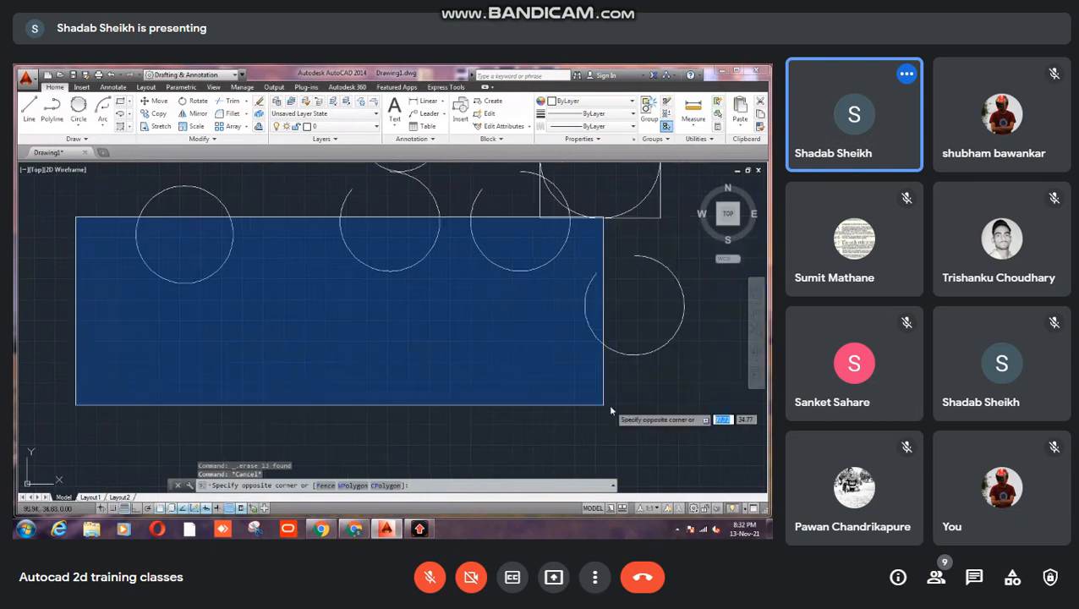
key("Escape")
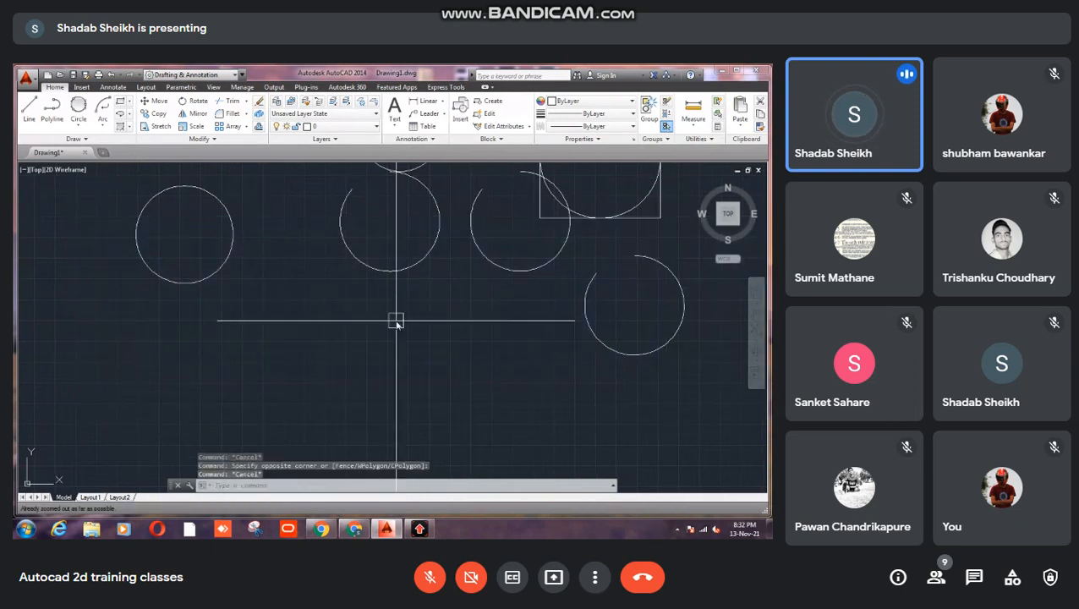
- Set the model space limits to 0,0 for the lower left corner and 10000,10000 for the upper right, and start Zoom
type("LI")
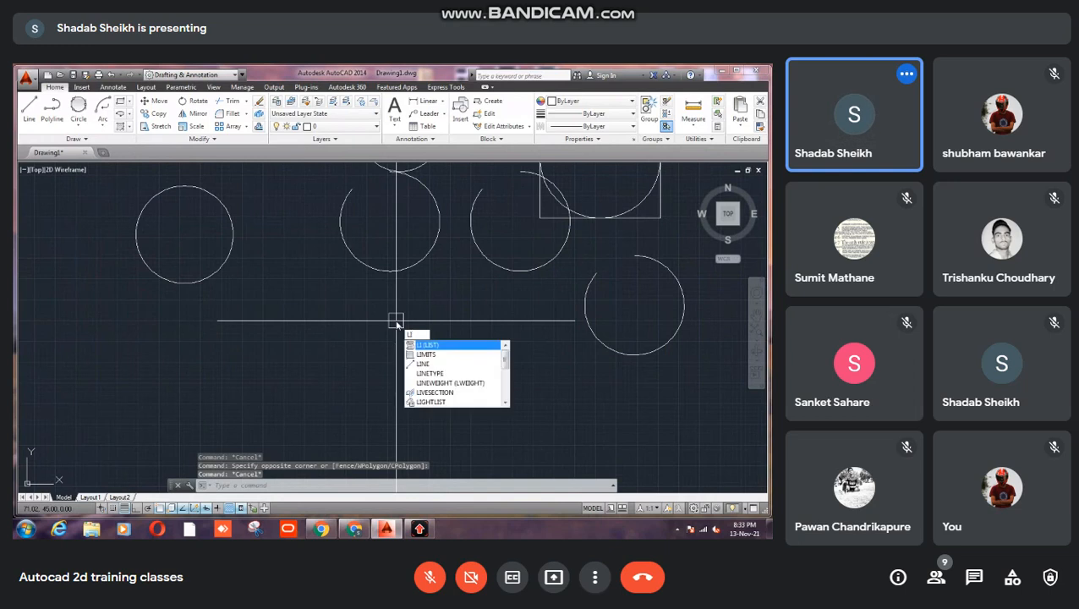
key("Down")
key("Return")
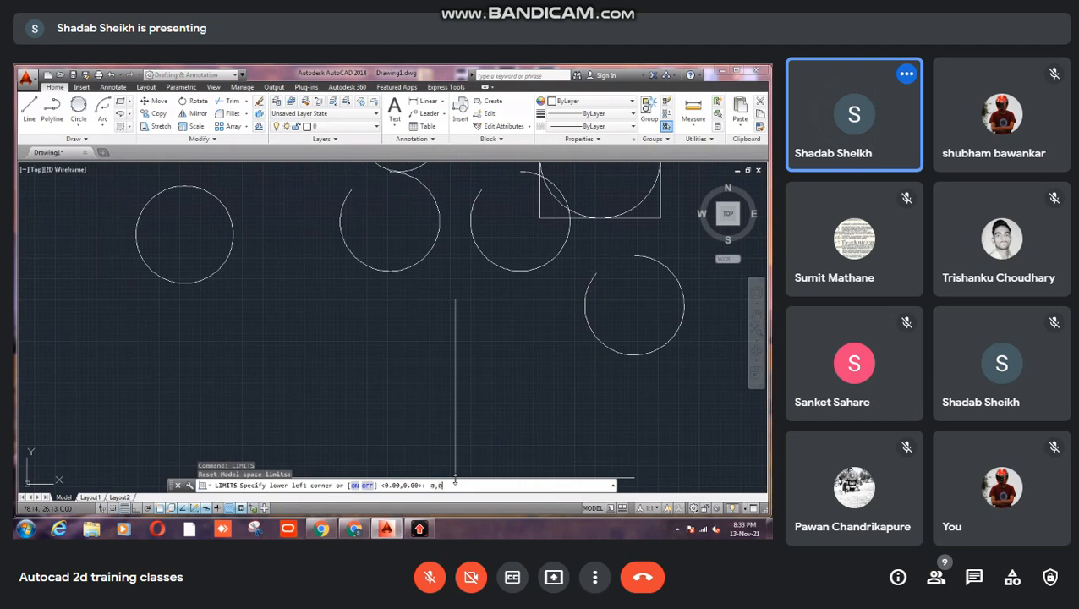
key("Return")
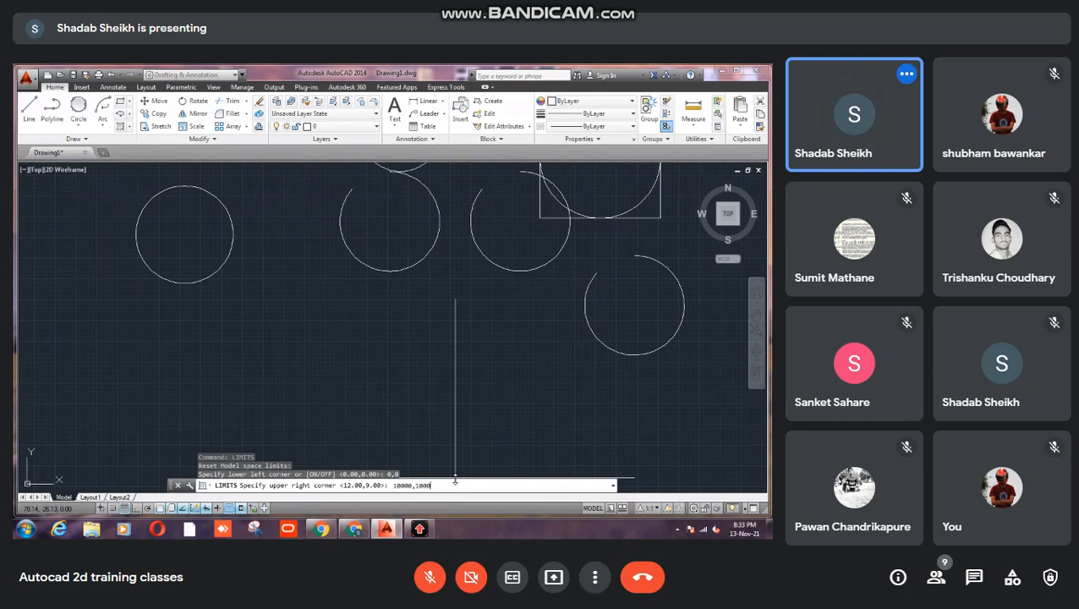
key("Return")
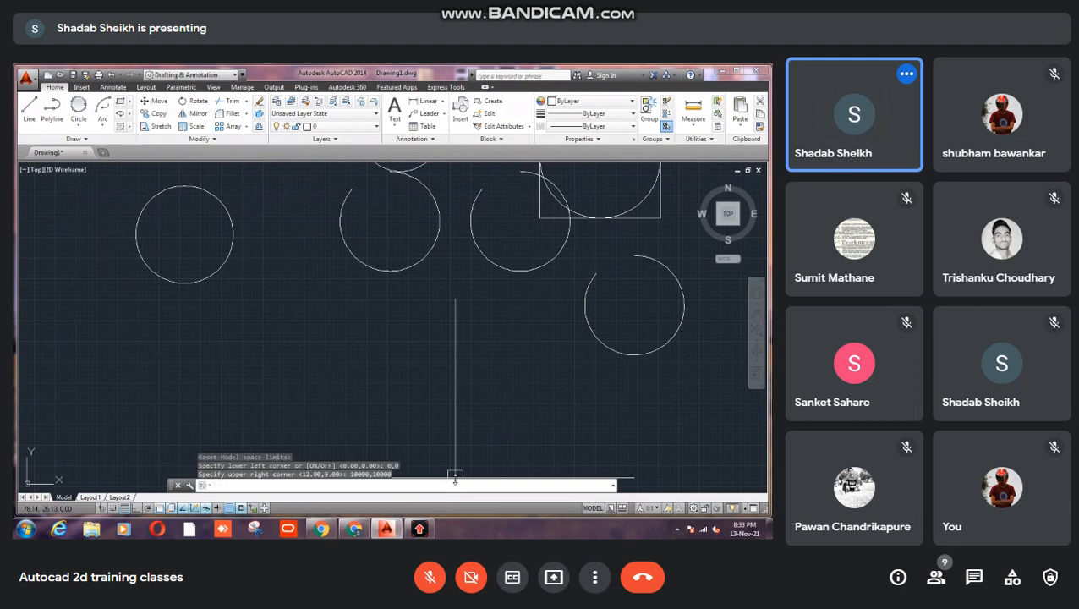
type("zoom")
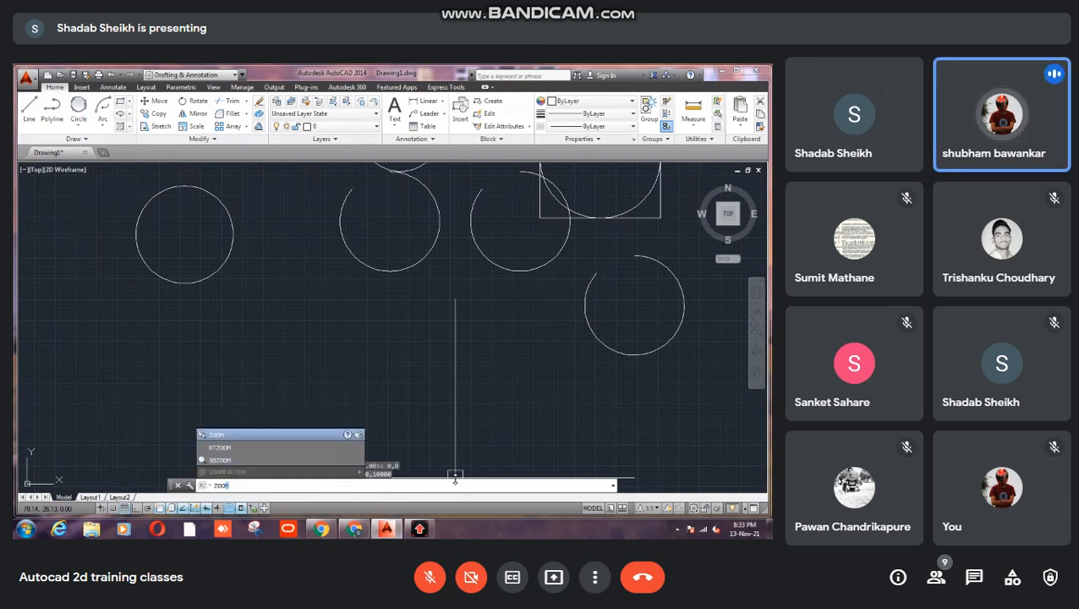
key("Return")
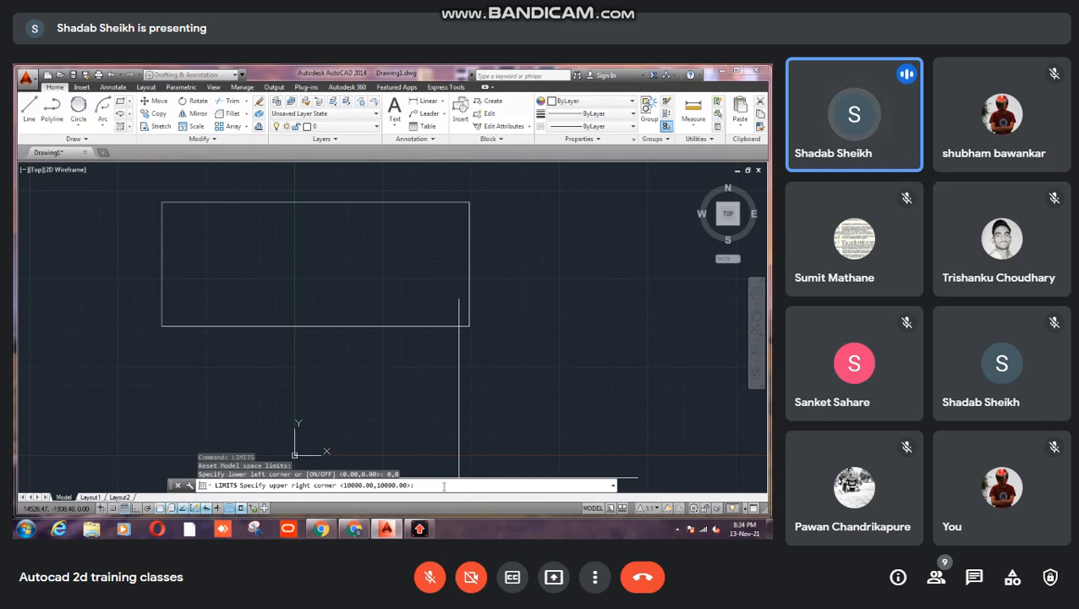
- Set the upper right corner of the drawing limits to 2000,2000 and zoom the view with the All option
type("1")
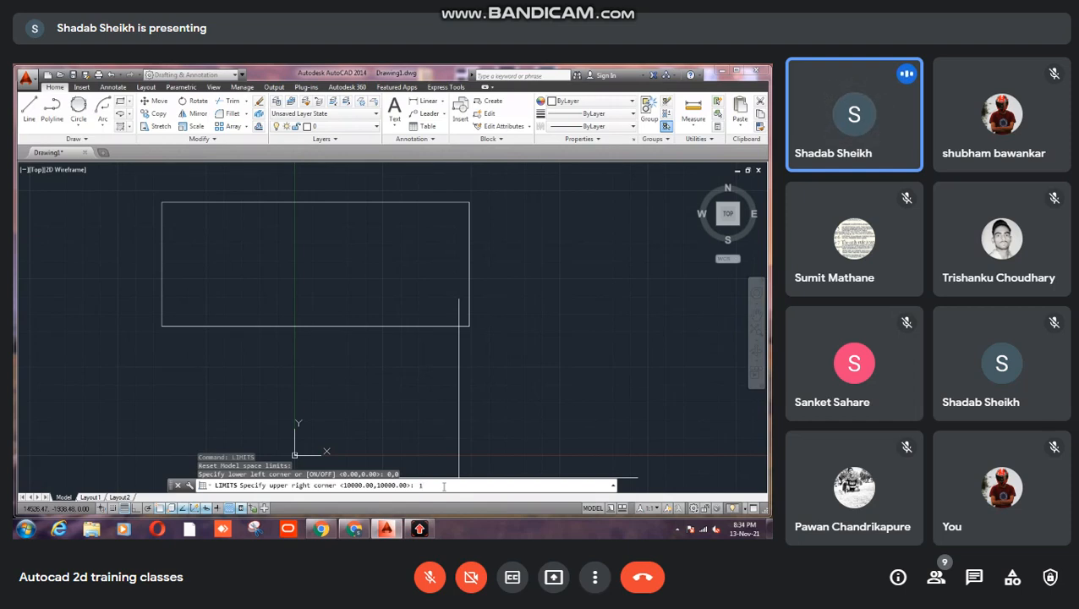
key("BackSpace")
type("2000,2000")
key("Return")
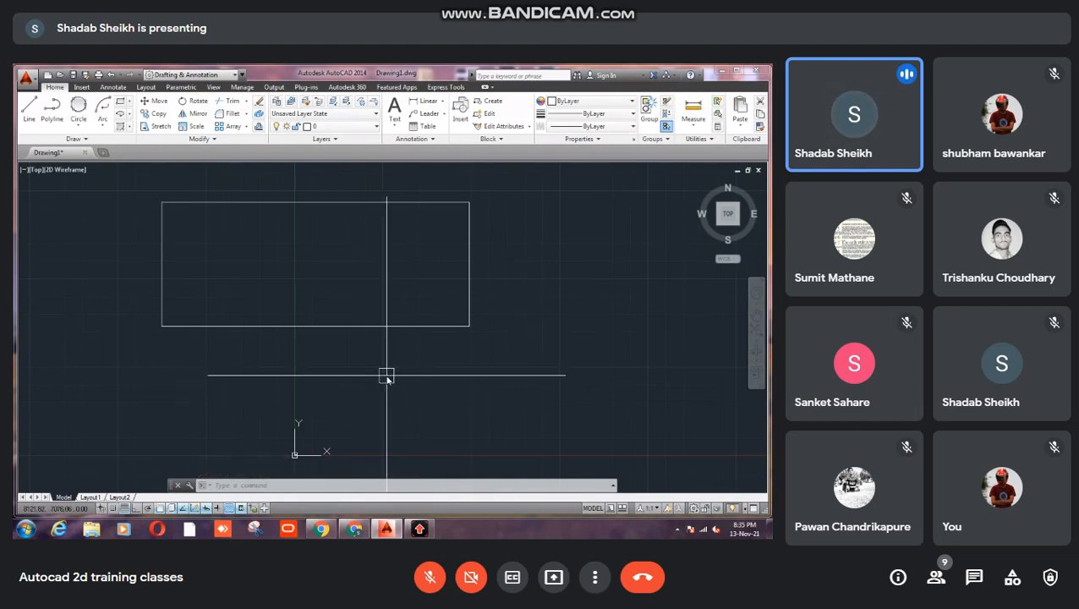
type("z")
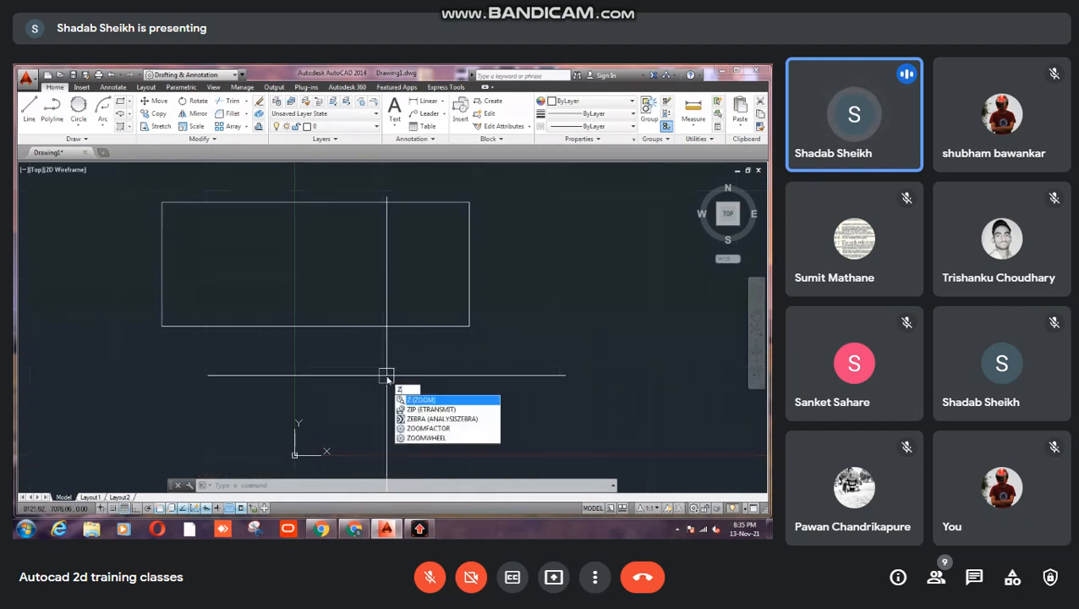
type("oo")
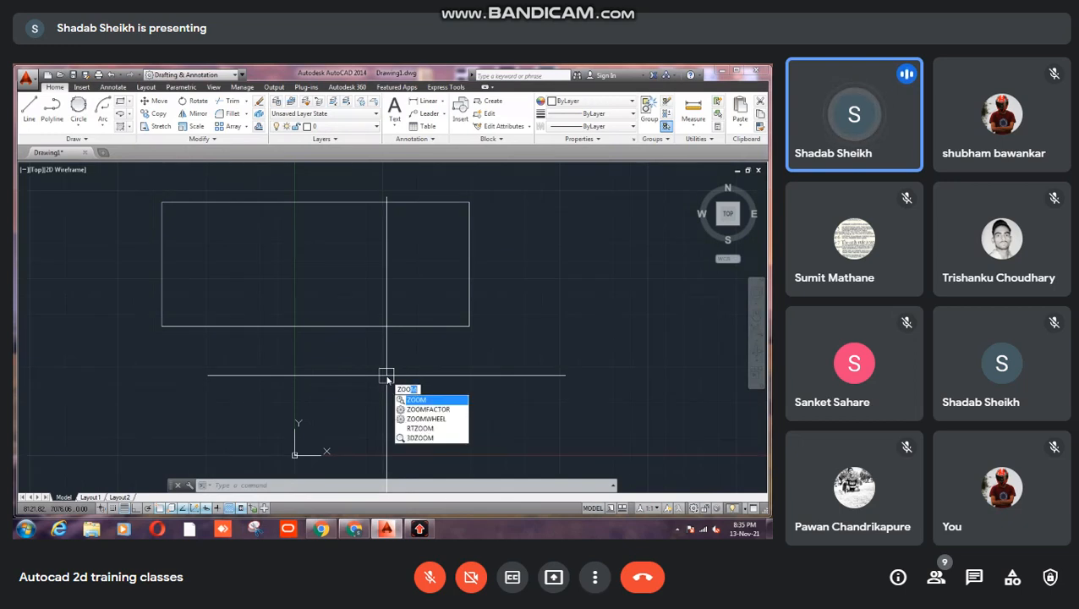
key("Return")
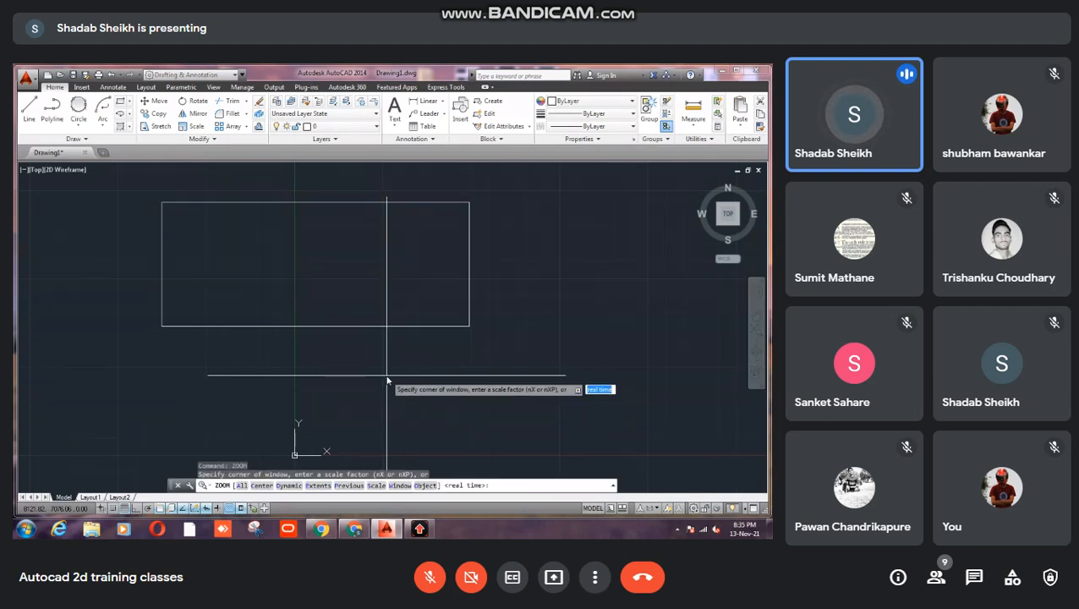
left_click(241, 486)
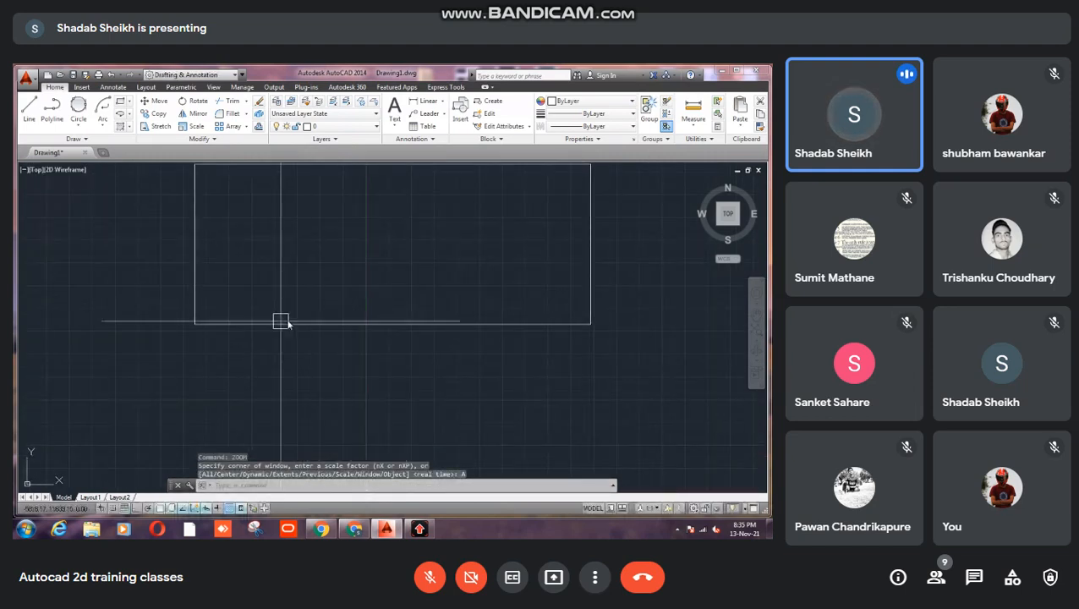
- Examine the rectangle and the surrounding drawing area to check how far the view can zoom and pan
scroll(332, 306, "up", 4)
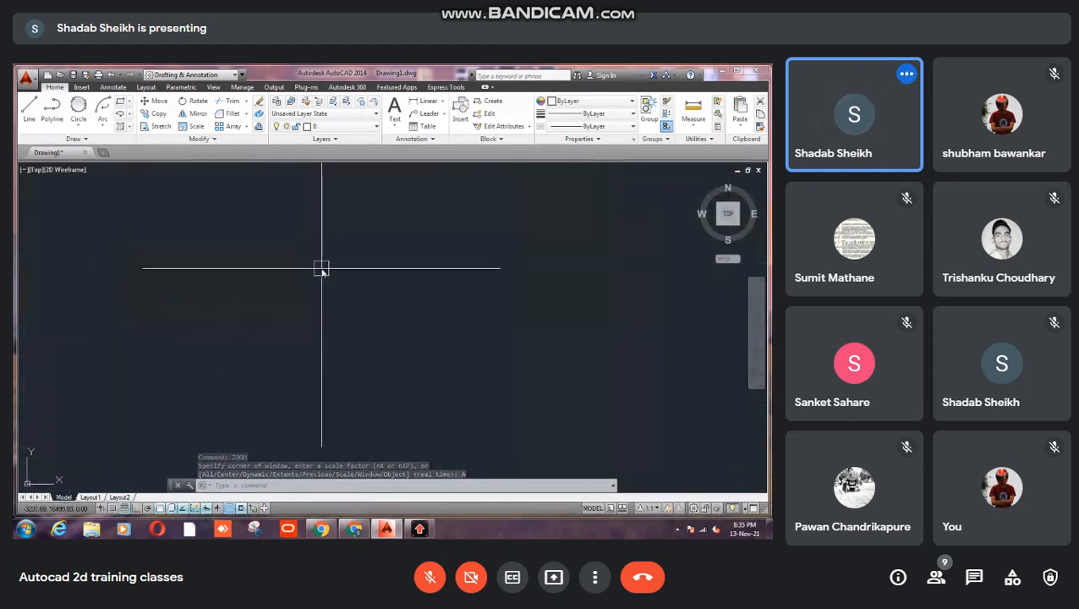
scroll(321, 268, "up", 2)
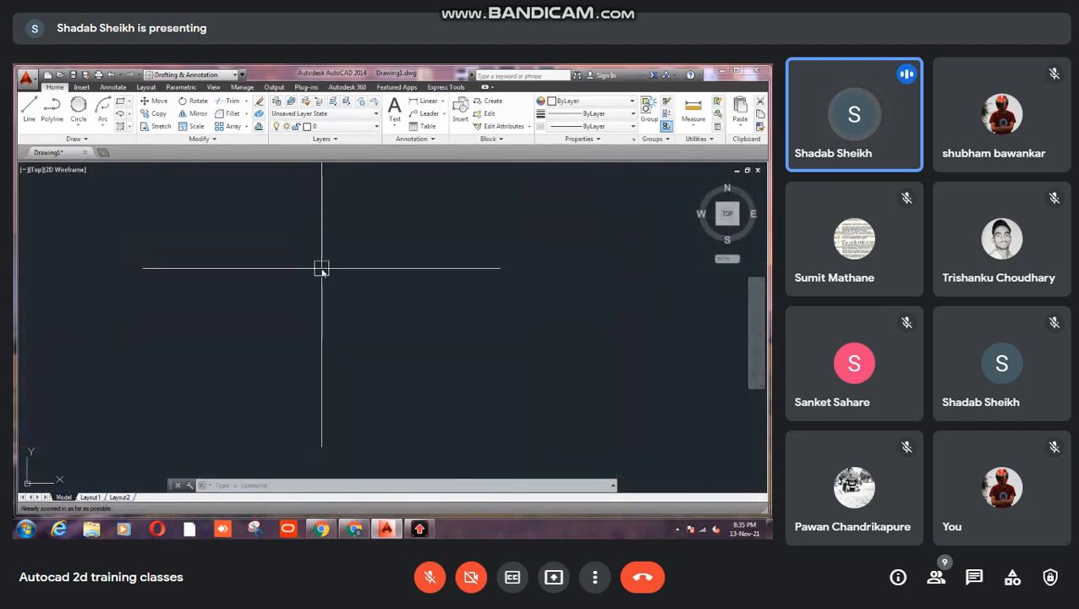
scroll(321, 268, "down", 5)
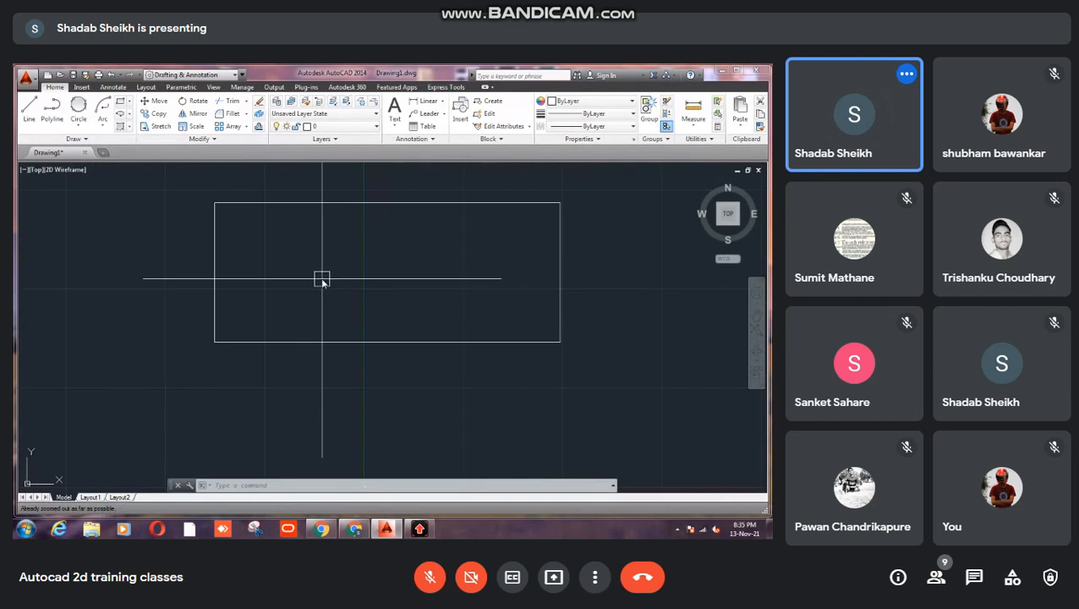
middle_click_drag(327, 251, 298, 321)
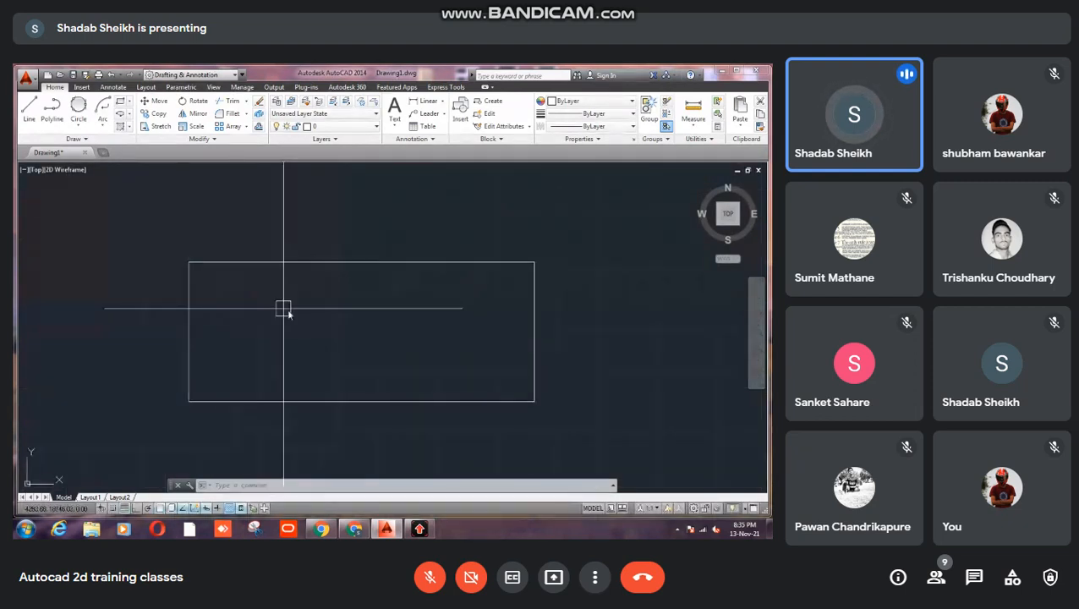
mouse_move(356, 258)
middle_mouse_down()
mouse_move(19, 290)
mouse_move(72, 303)
mouse_move(343, 271)
middle_mouse_up()
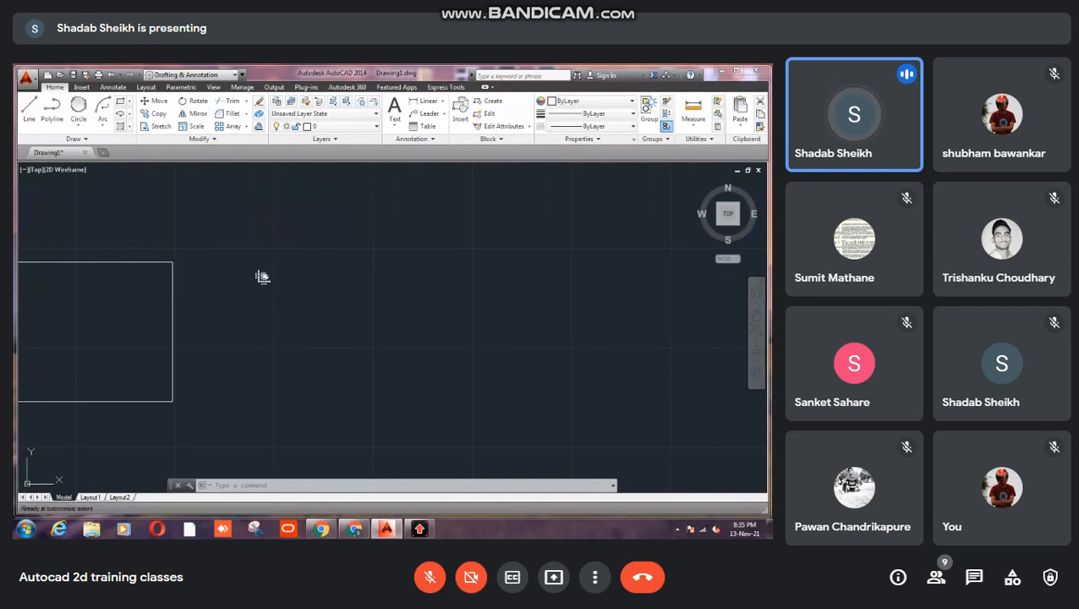
scroll(248, 281, "up", 2)
middle_click_drag(133, 279, 694, 279)
mouse_move(142, 317)
middle_mouse_down()
mouse_move(308, 303)
mouse_move(595, 256)
middle_mouse_up()
mouse_move(335, 253)
middle_mouse_down()
mouse_move(559, 260)
mouse_move(511, 297)
mouse_move(83, 343)
middle_mouse_up()
mouse_move(504, 176)
middle_mouse_down()
mouse_move(395, 342)
mouse_move(345, 297)
middle_mouse_up()
scroll(381, 340, "up", 2)
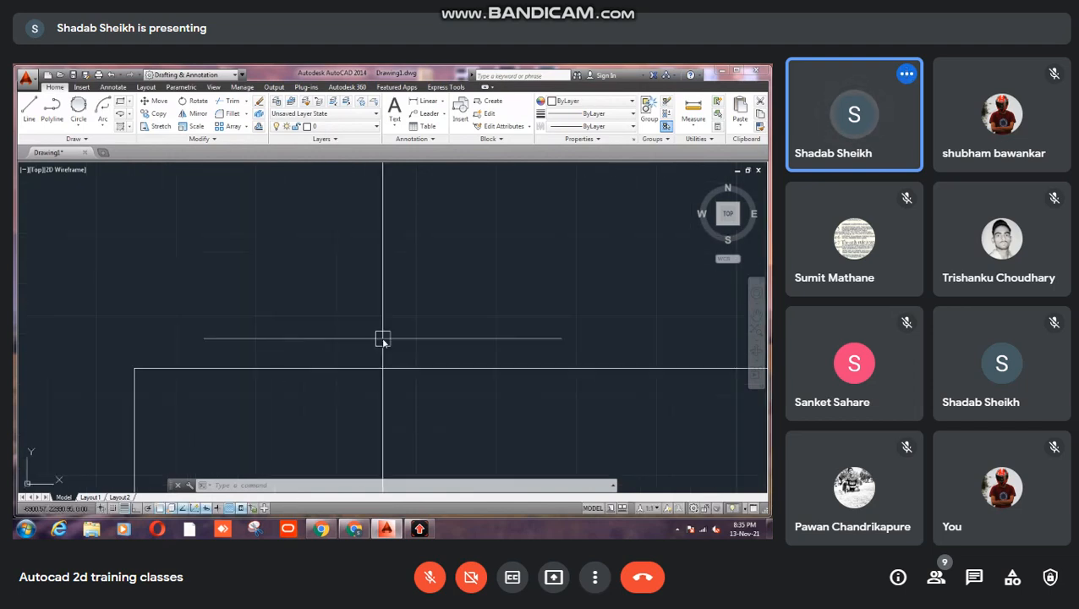
middle_click_drag(569, 343, 316, 235)
mouse_move(541, 308)
middle_mouse_down()
mouse_move(212, 358)
mouse_move(13, 409)
middle_mouse_up()
scroll(15, 410, "up", 2)
middle_click_drag(237, 440, 440, 147)
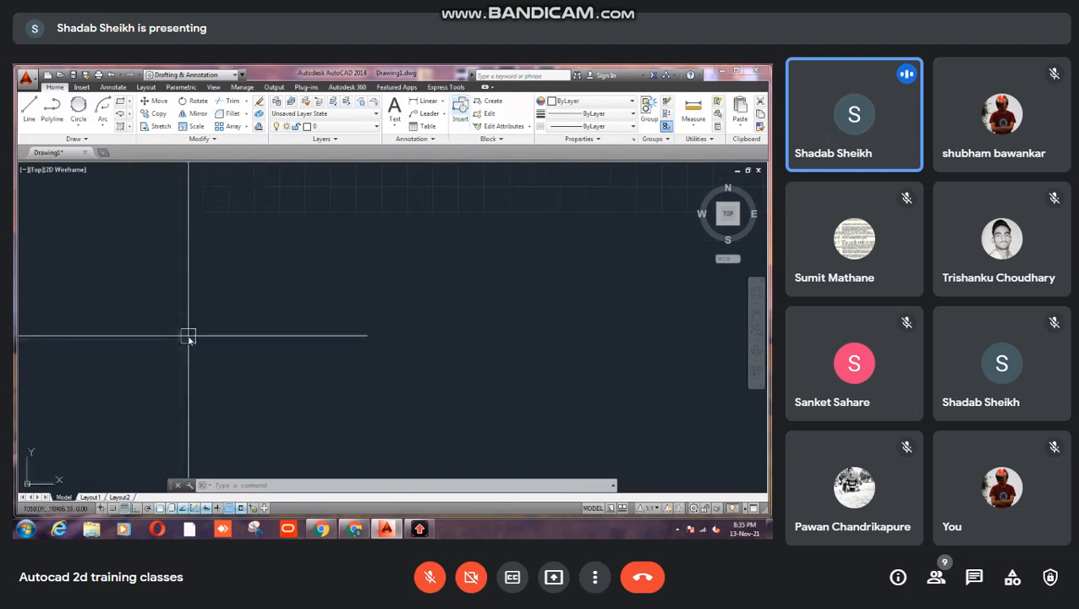
mouse_move(159, 335)
middle_mouse_down()
mouse_move(670, 232)
mouse_move(563, 356)
middle_mouse_up()
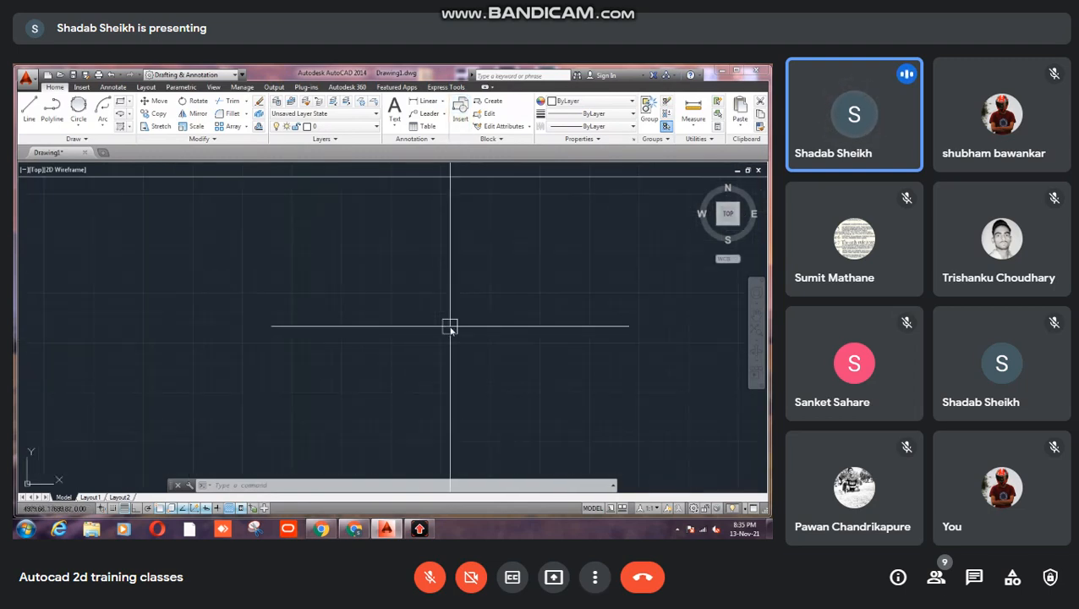
middle_click_drag(329, 306, 563, 292)
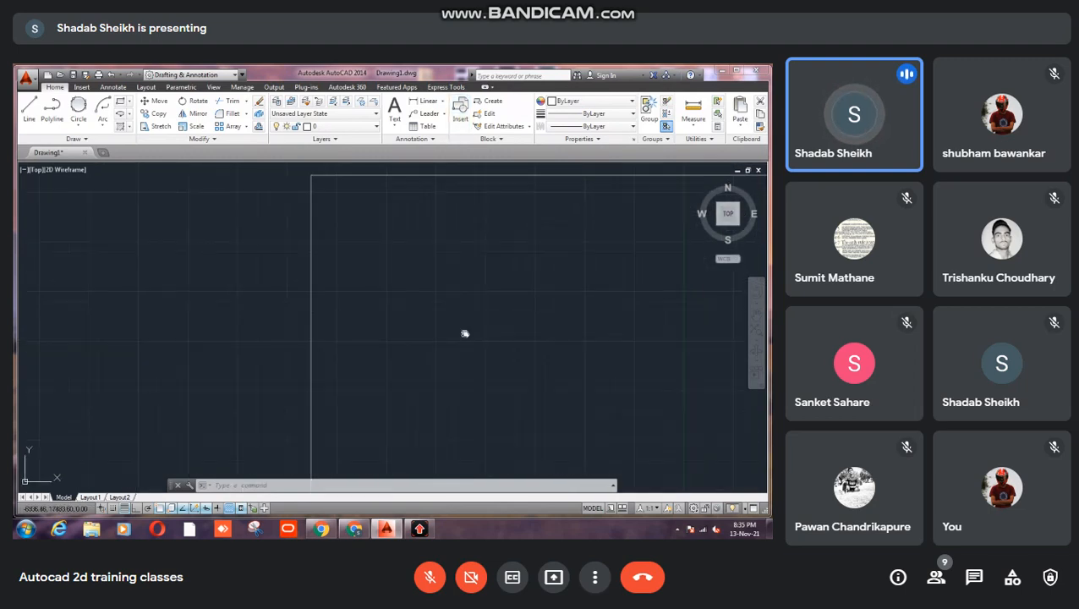
middle_click_drag(463, 332, 434, 169)
scroll(429, 265, "down", 4)
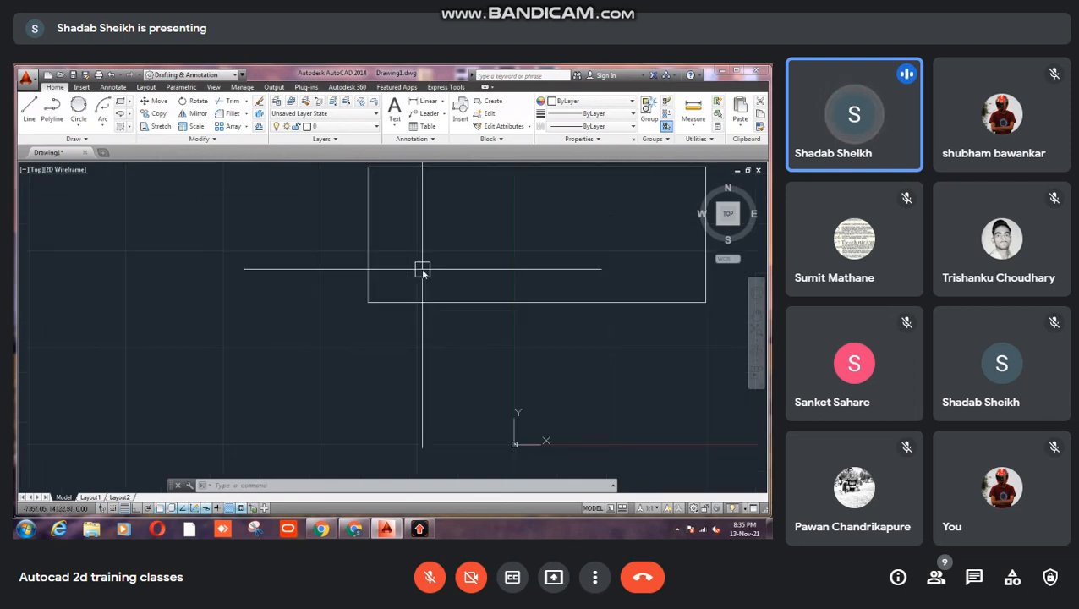
middle_click_drag(466, 301, 409, 320)
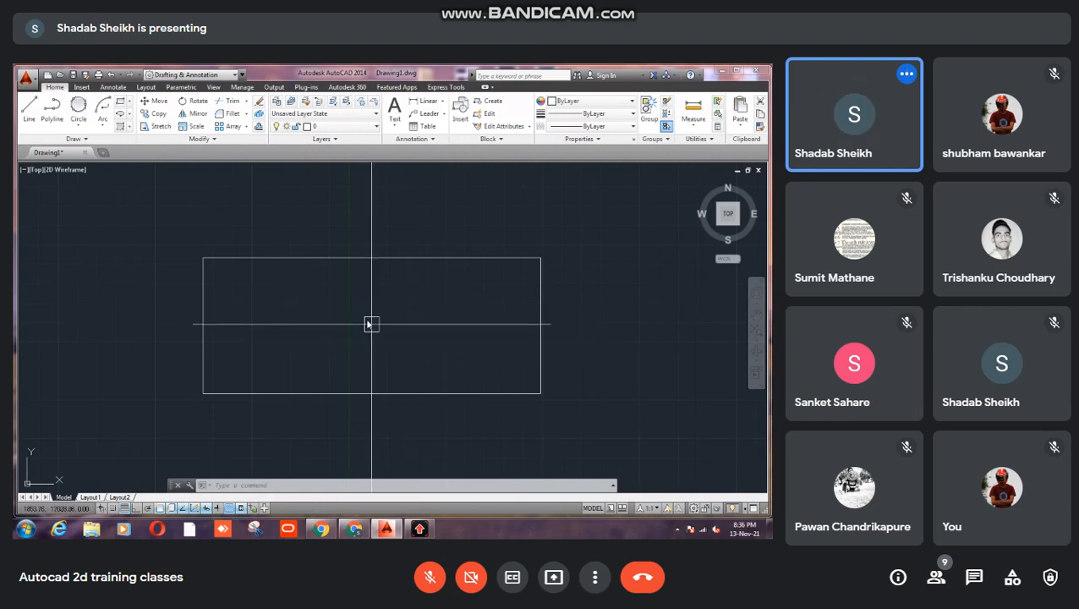
- Try to hatch the rectangle with the ANSI31 pattern, picking a point at its upper left corner
left_click(130, 128)
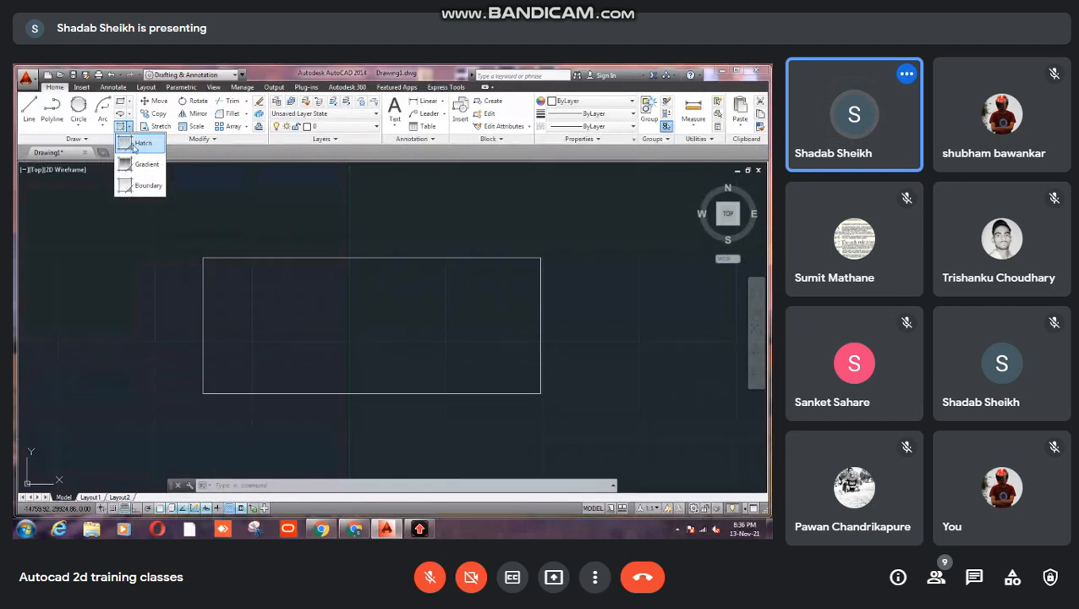
left_click(136, 144)
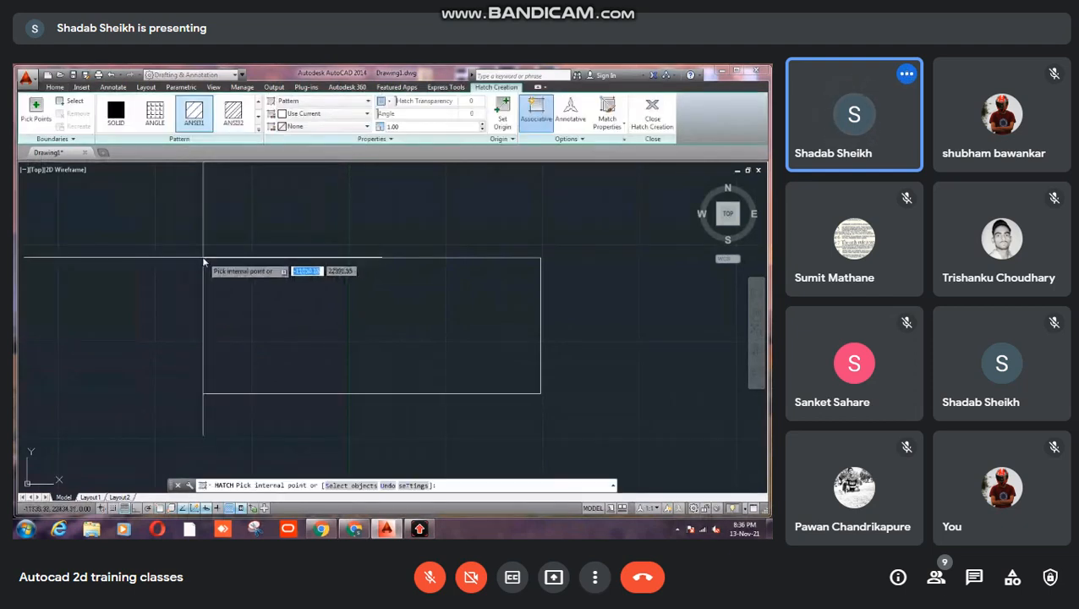
left_click(203, 263)
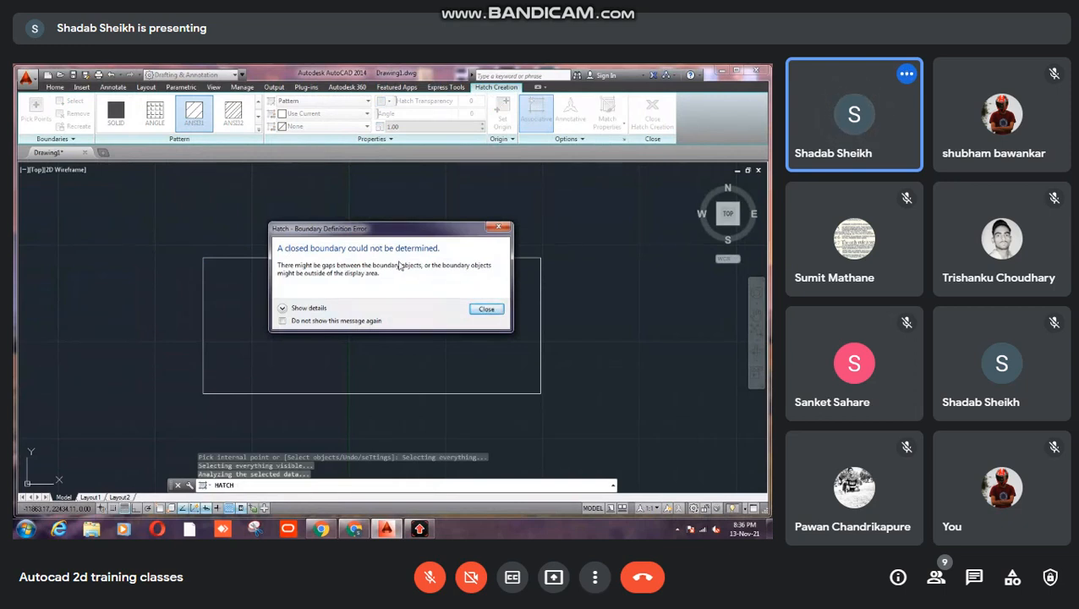
left_click(487, 310)
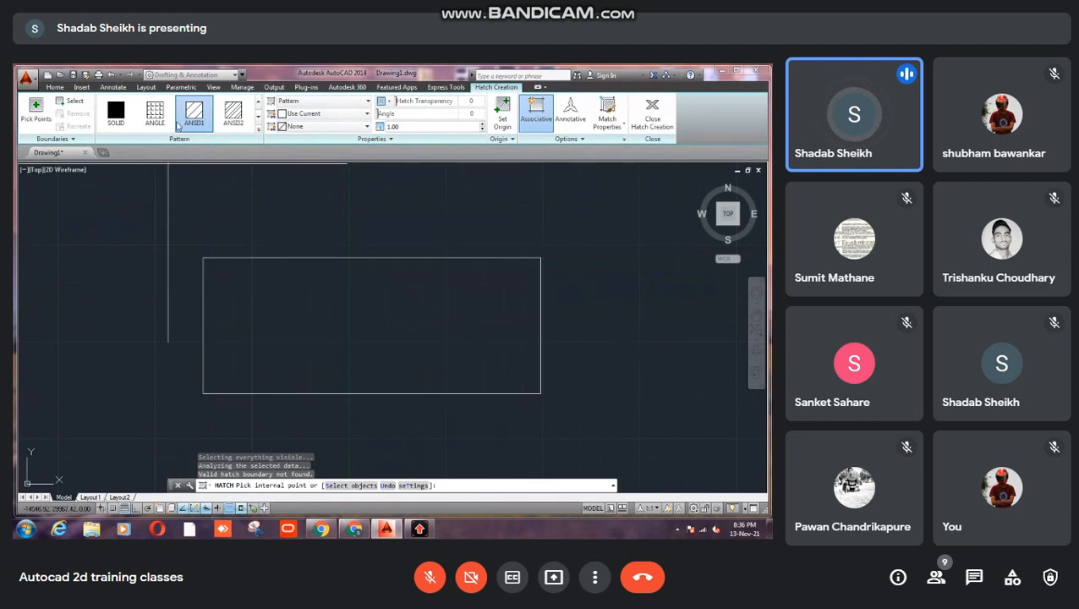
- Try to hatch the rectangle with the ANSI32 and ANGLE patterns, picking points at its upper left corner, and leave Hatch
left_click(233, 112)
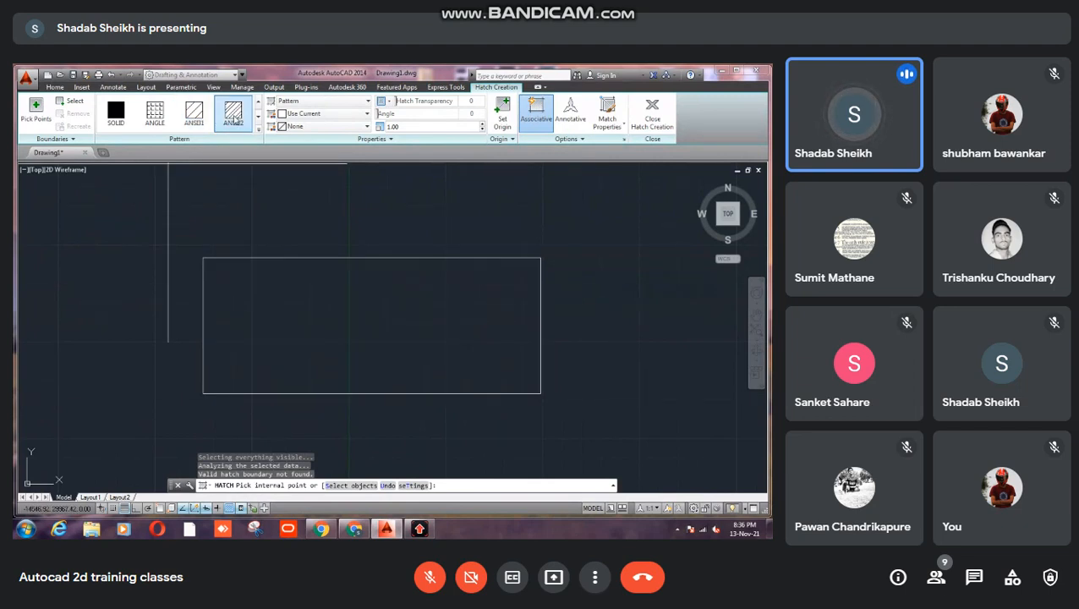
left_click(204, 259)
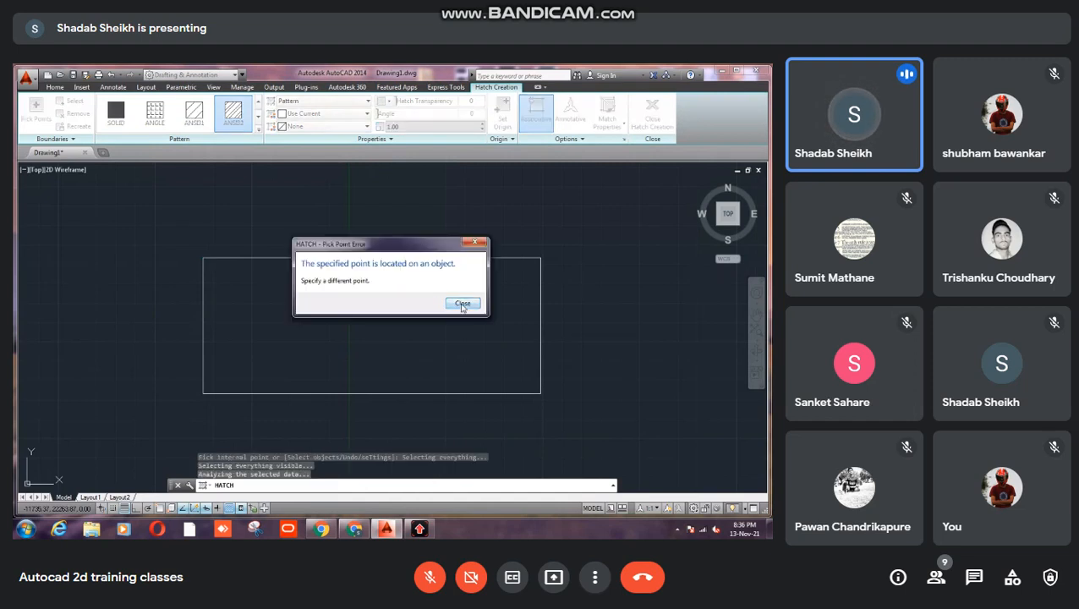
left_click(462, 304)
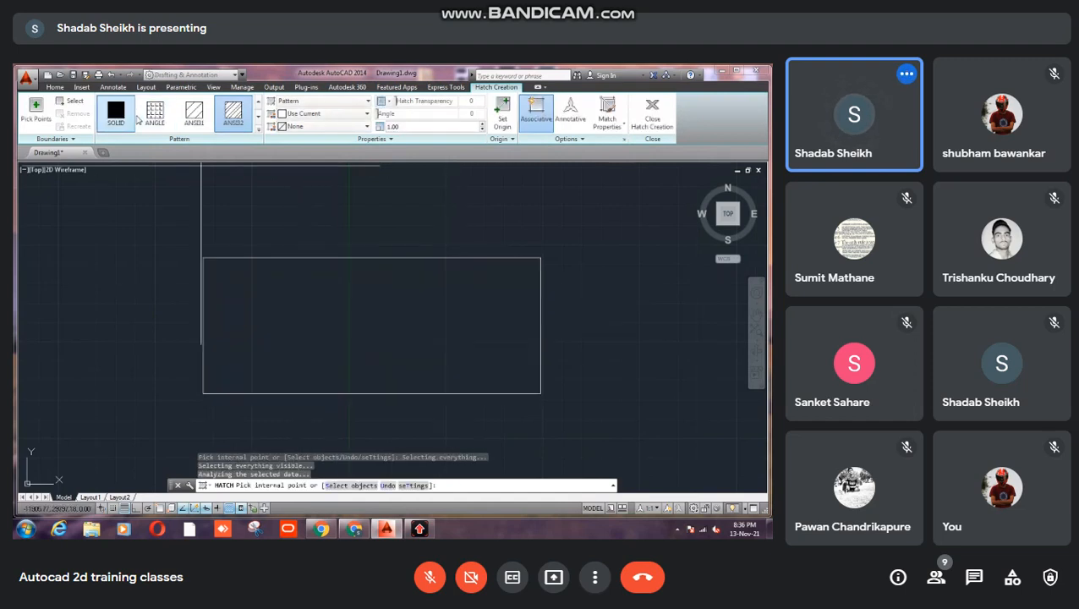
left_click(154, 114)
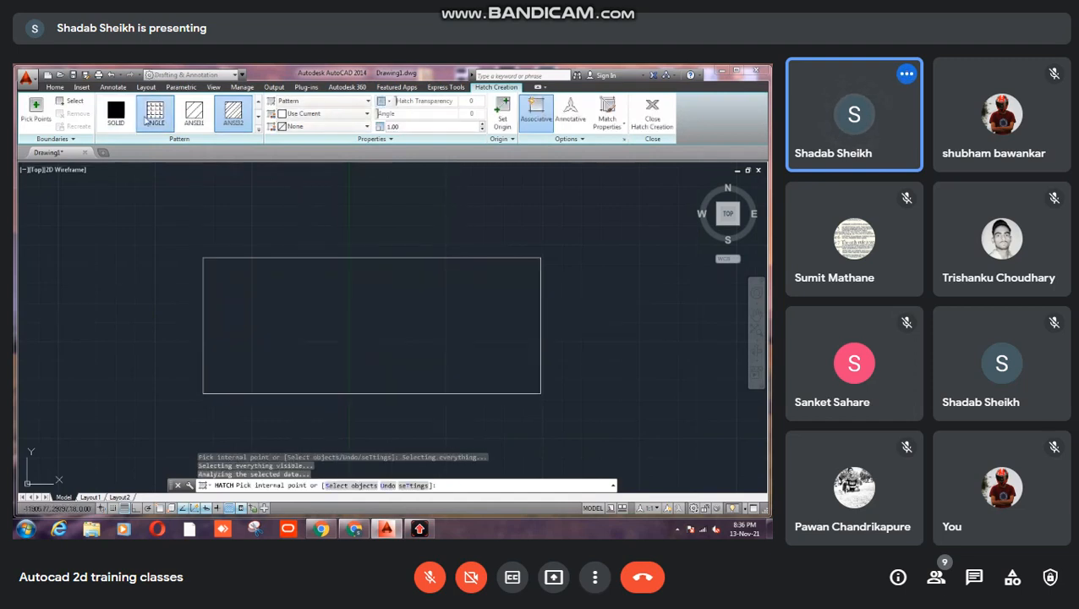
left_click(205, 259)
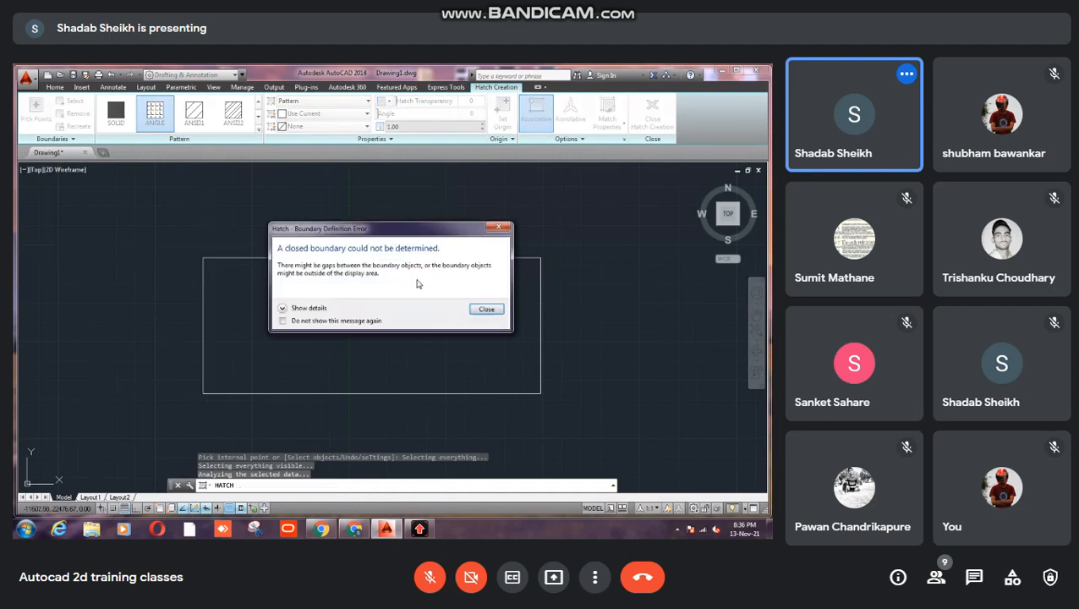
left_click(488, 311)
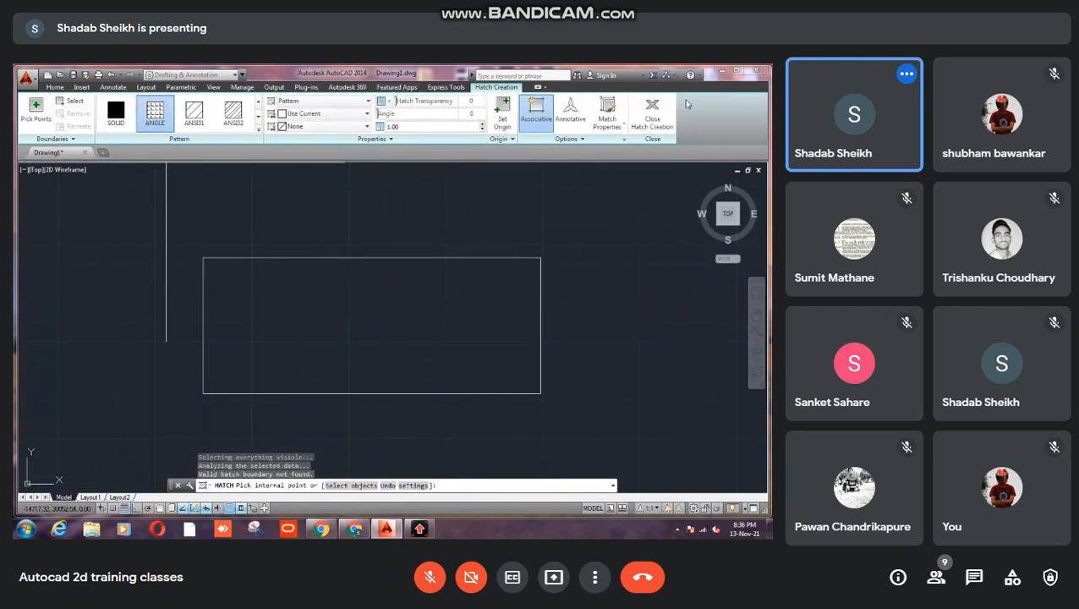
left_click(652, 114)
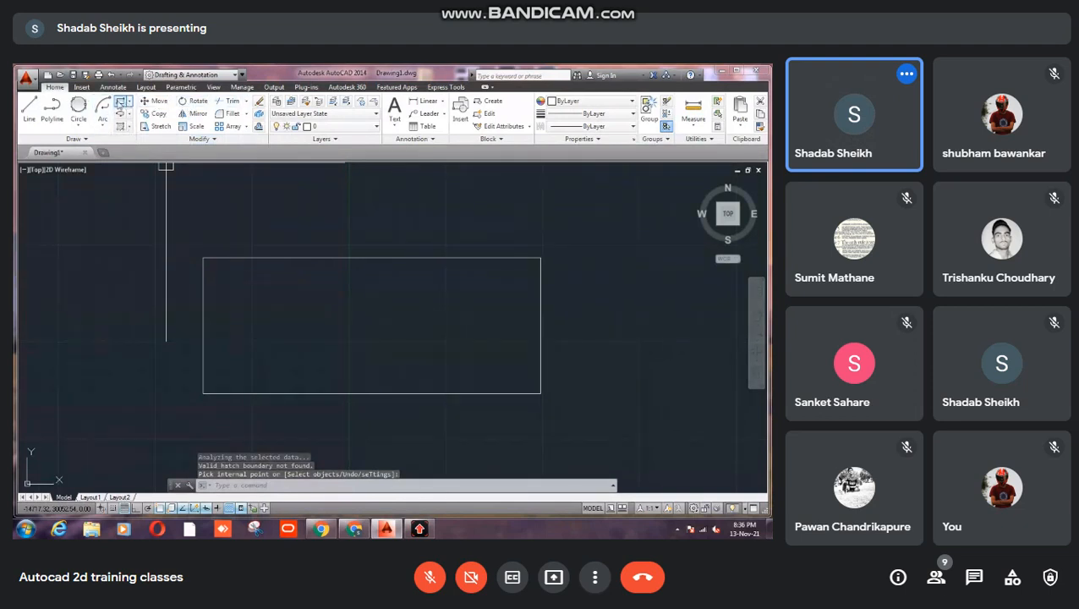
- Draw a rectangle over the left part of the large rectangle, from its upper left corner down to its bottom edge
left_click(121, 100)
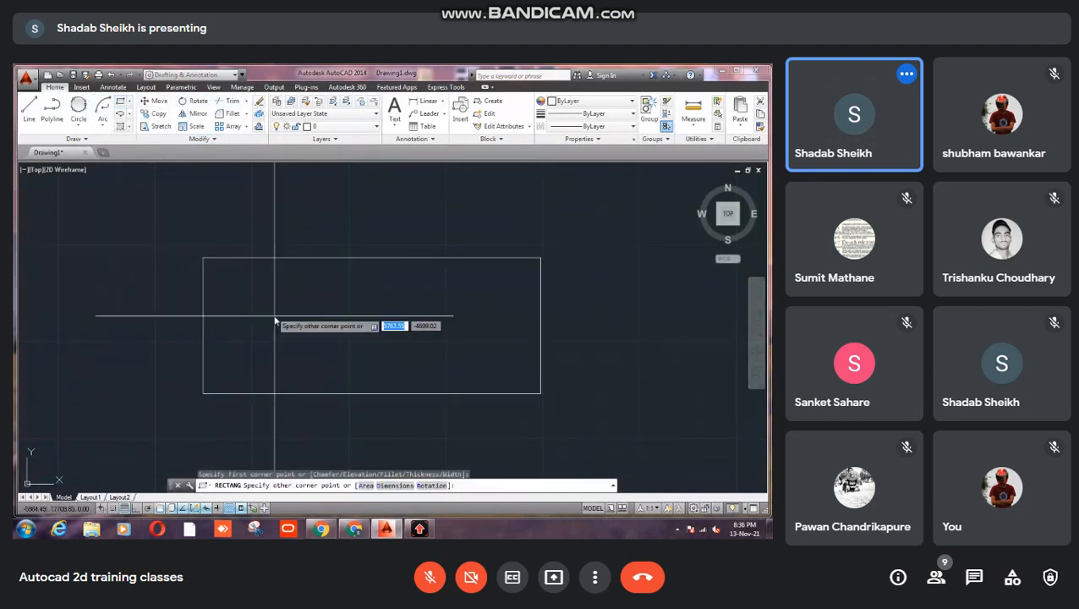
left_click(344, 394)
left_click(344, 258)
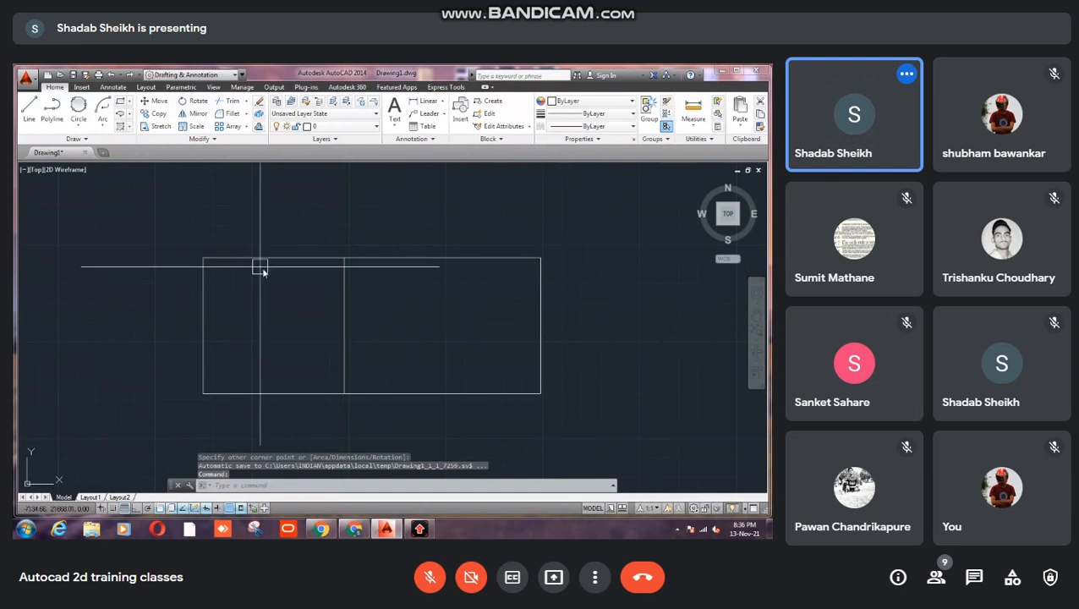
- Draw a smaller rectangle inside the left rectangle, starting at the shared upper left corner
left_click(121, 101)
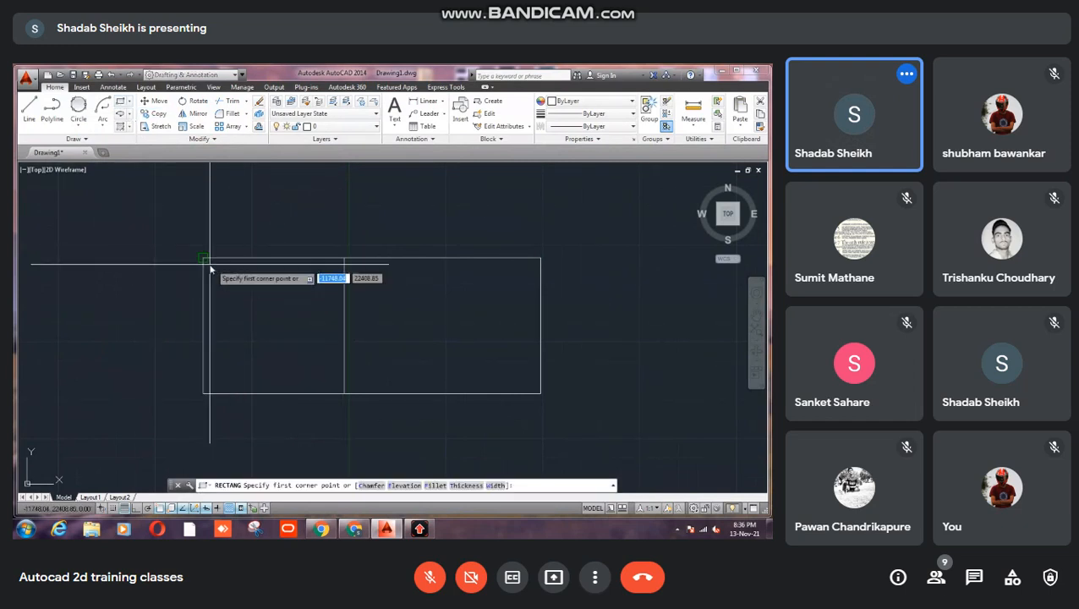
left_click(204, 260)
left_click(289, 334)
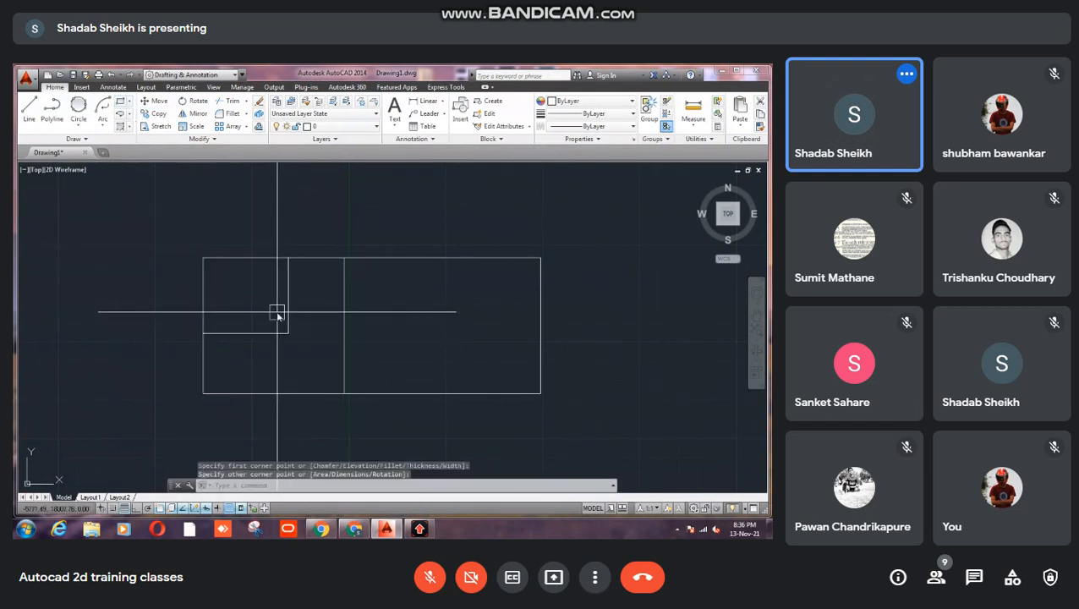
right_click(278, 314)
left_click(319, 295)
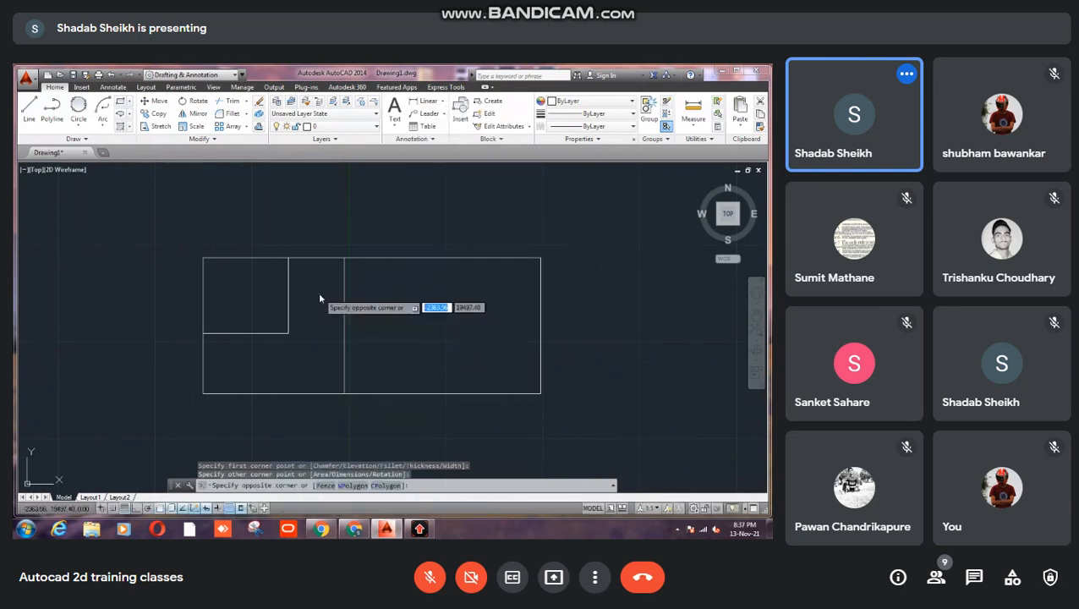
left_click(391, 320)
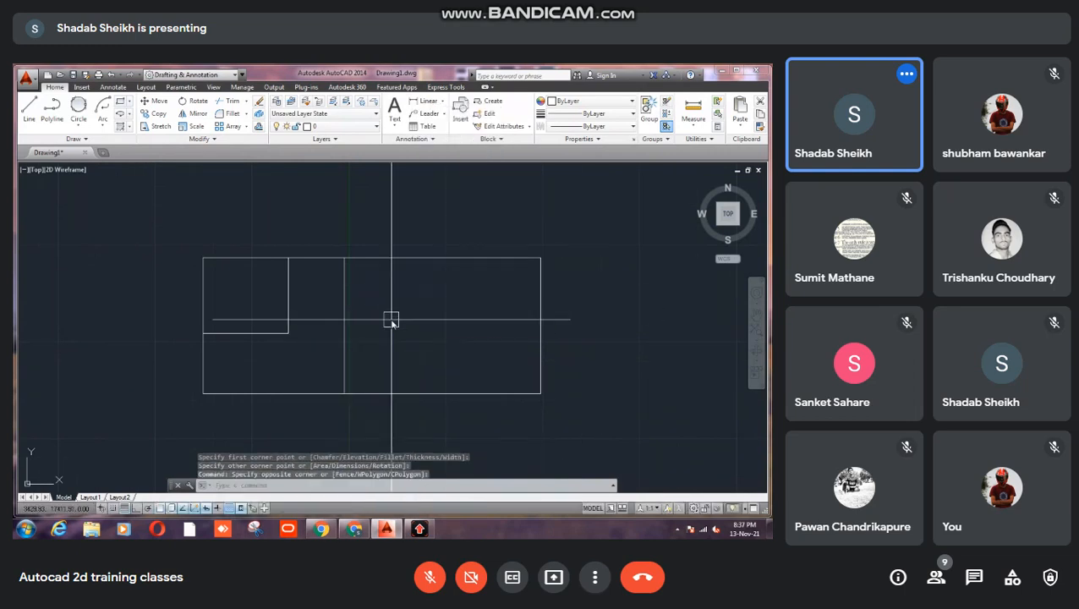
- Start a hatch with the ANGLE pattern and pick an internal point in the small upper left rectangle
left_click(122, 127)
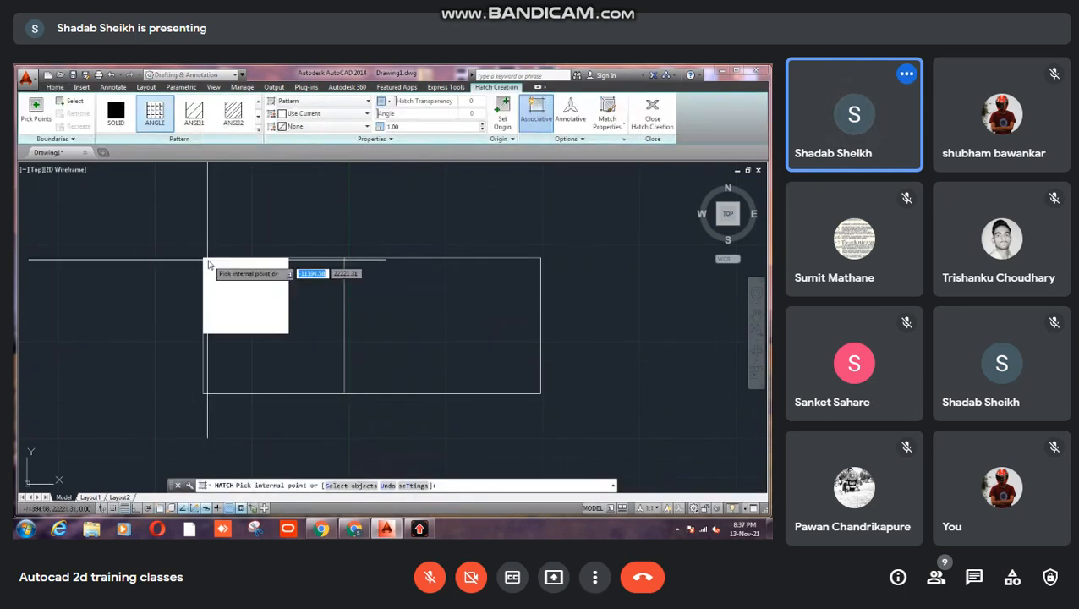
left_click(220, 274)
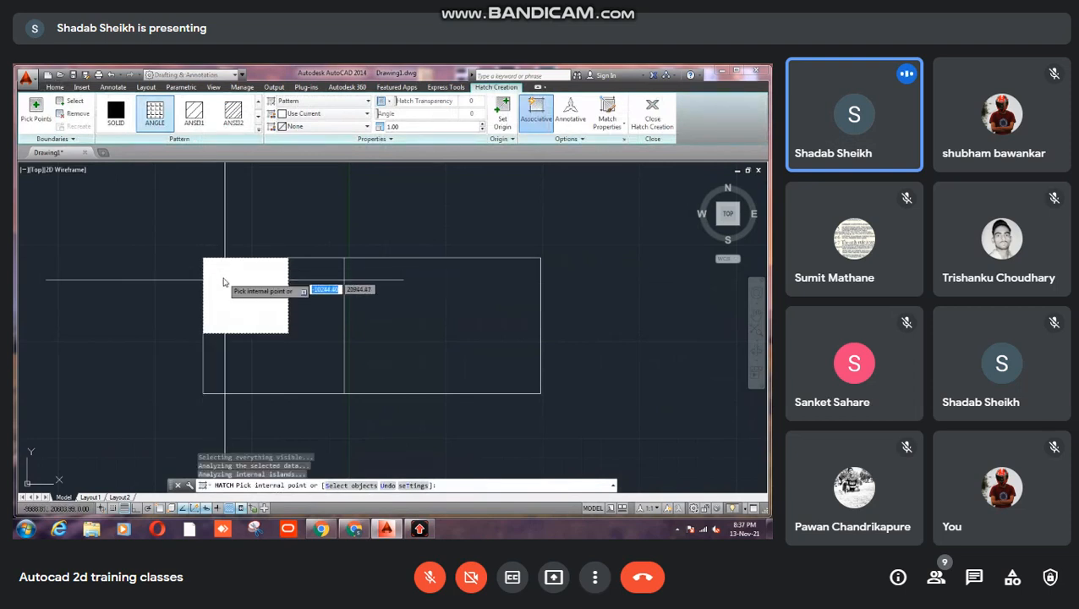
left_click(160, 124)
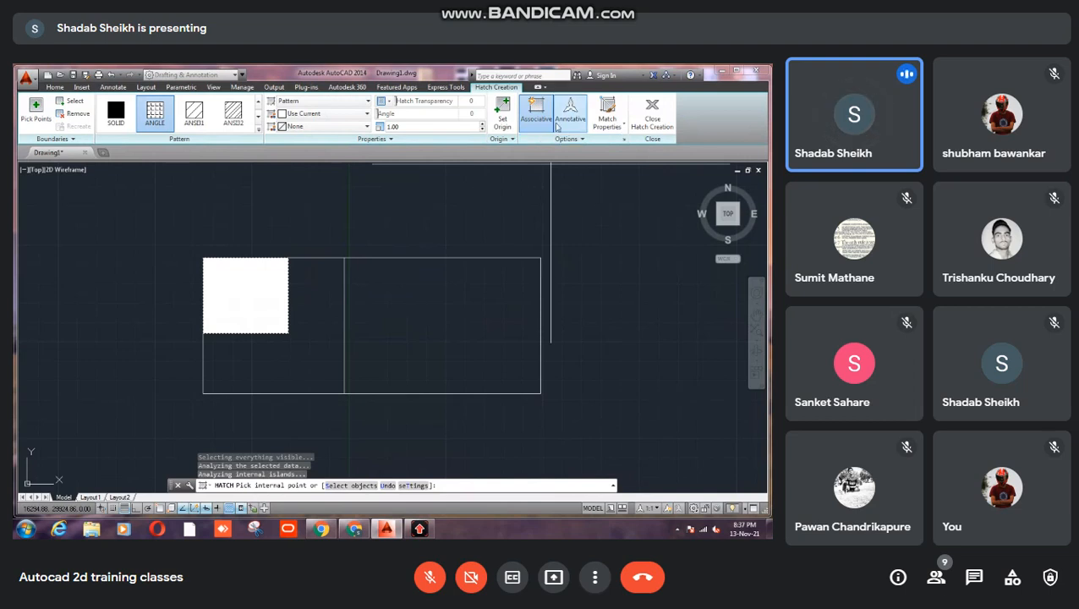
- Try the Solid and Gradient hatch types for the small rectangle and return the type to Pattern
left_click(330, 101)
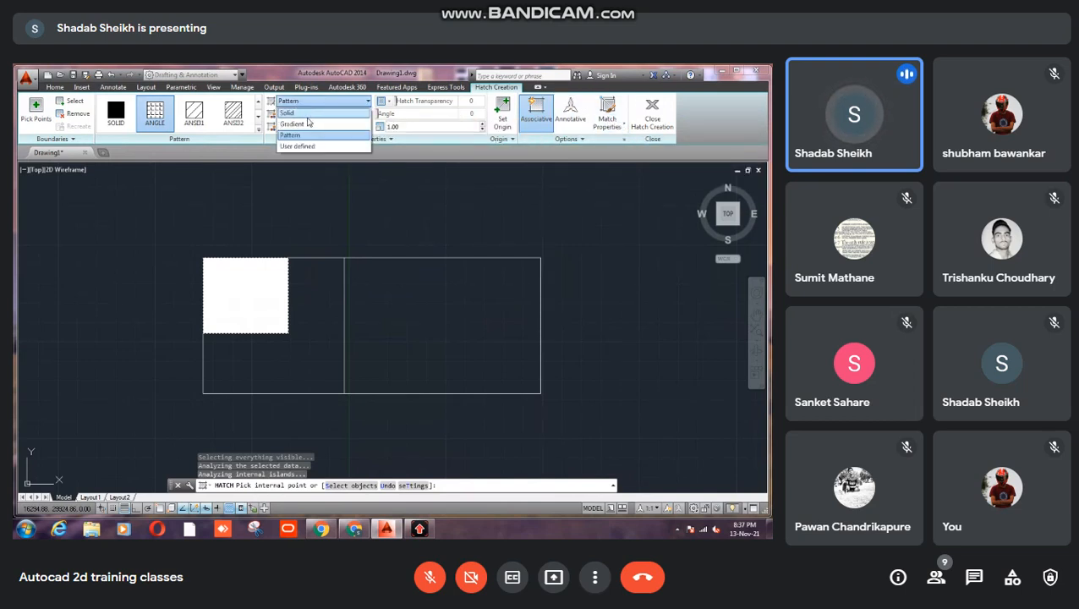
left_click(306, 112)
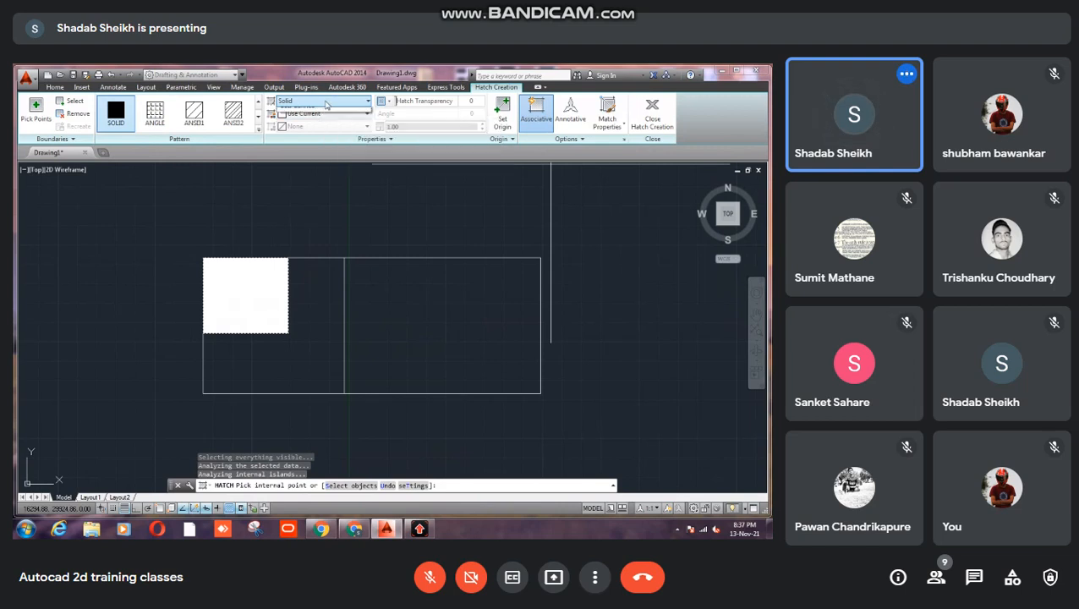
left_click(325, 102)
left_click(326, 125)
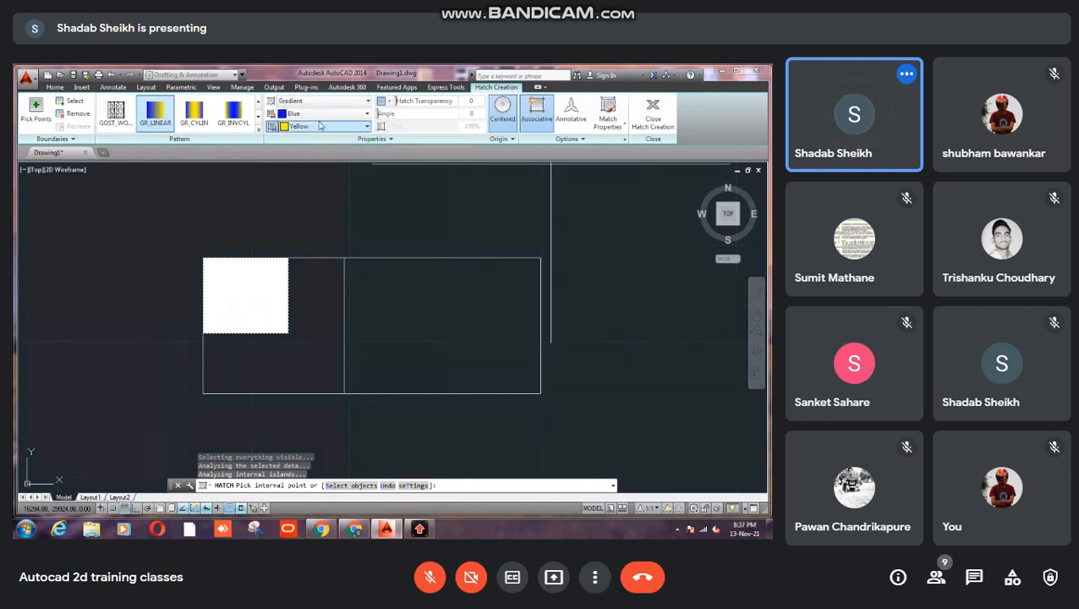
left_click(369, 101)
left_click(348, 138)
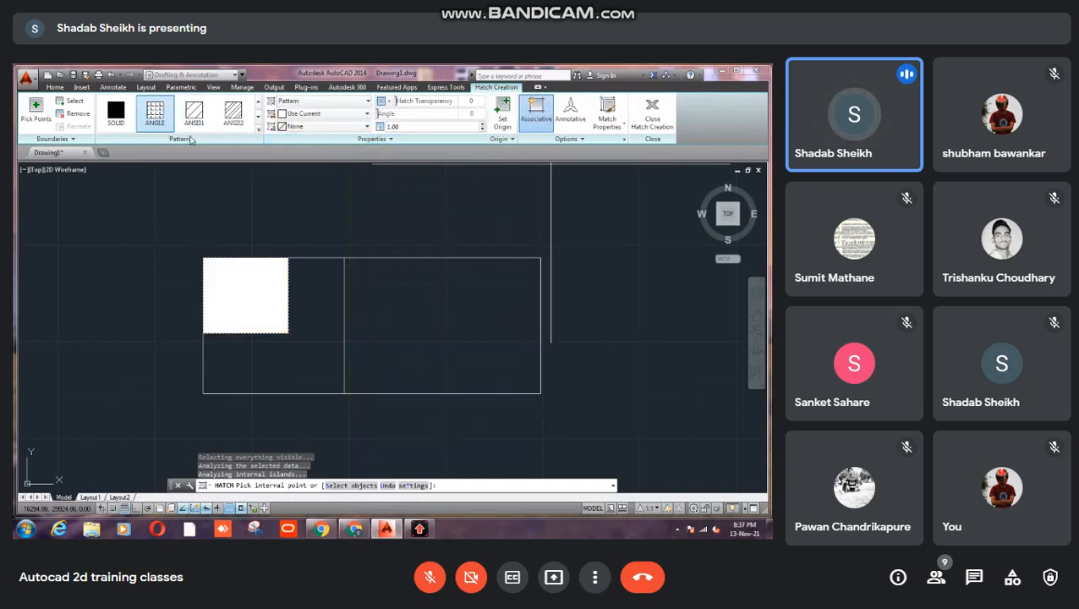
- Change the small rectangle's hatch pattern to ANSI38 and finish the hatch with its scale adjusted automatically
left_click(245, 120)
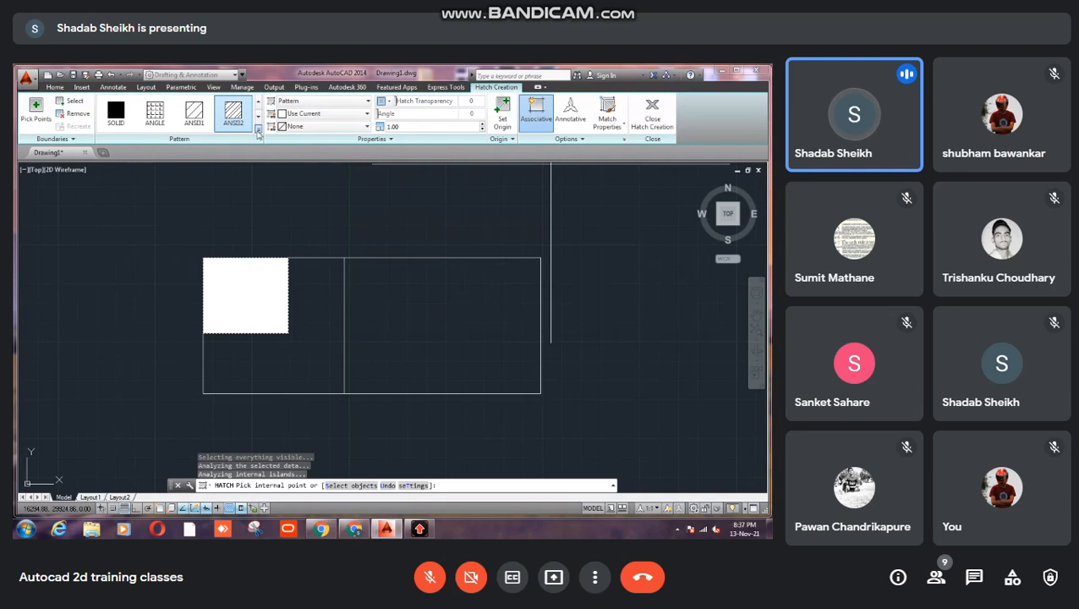
left_click(258, 132)
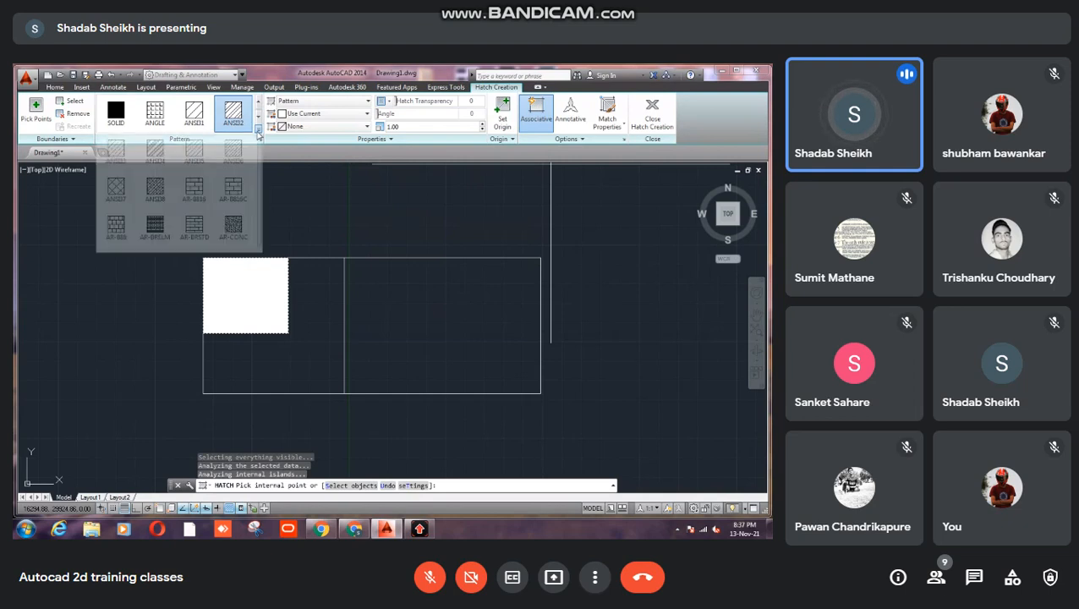
left_click(163, 194)
left_click(240, 285)
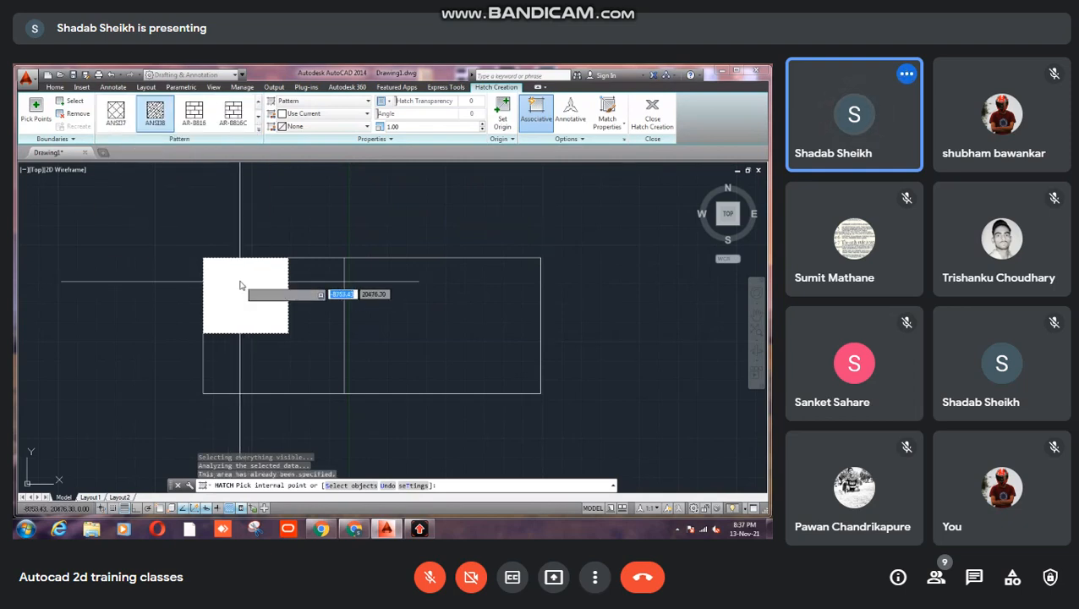
right_click(242, 288)
left_click(255, 300)
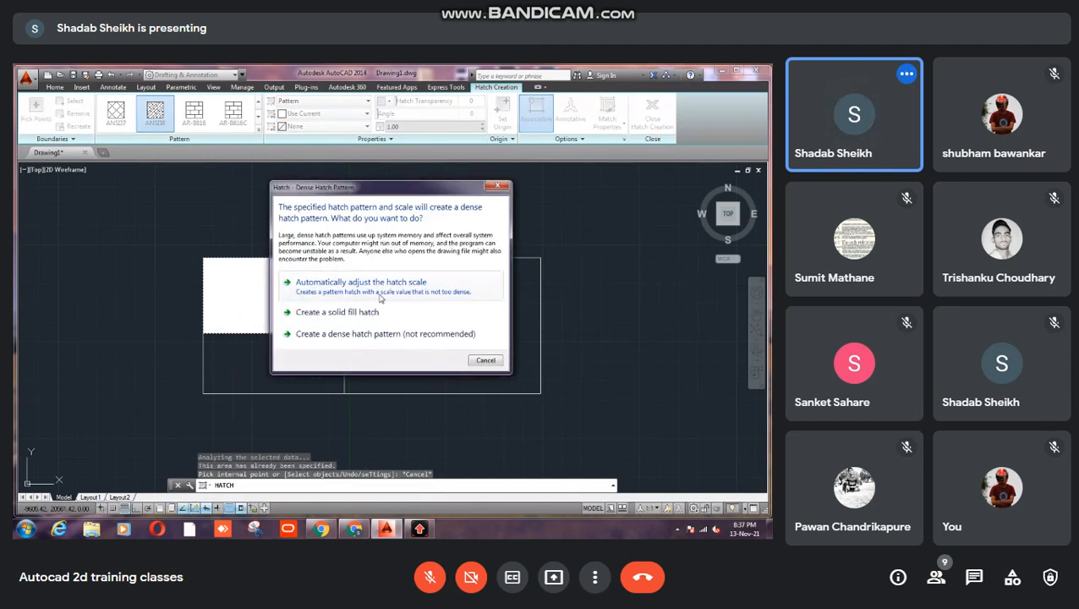
left_click(394, 287)
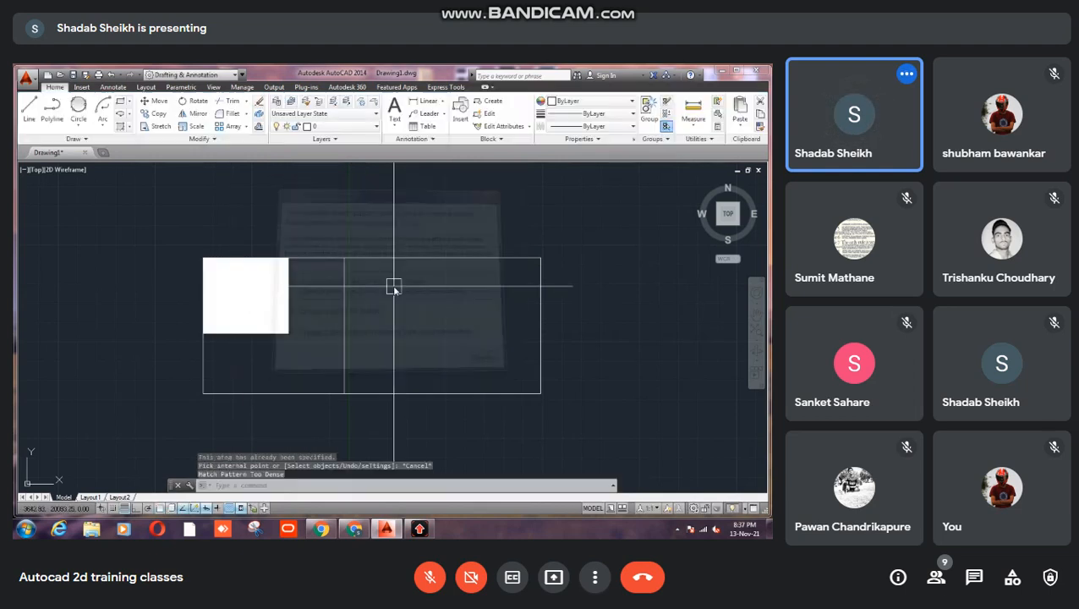
- Try another ANSI38 hatch, picking a point inside the small rectangle and one at the large rectangle's lower left corner
left_click(128, 127)
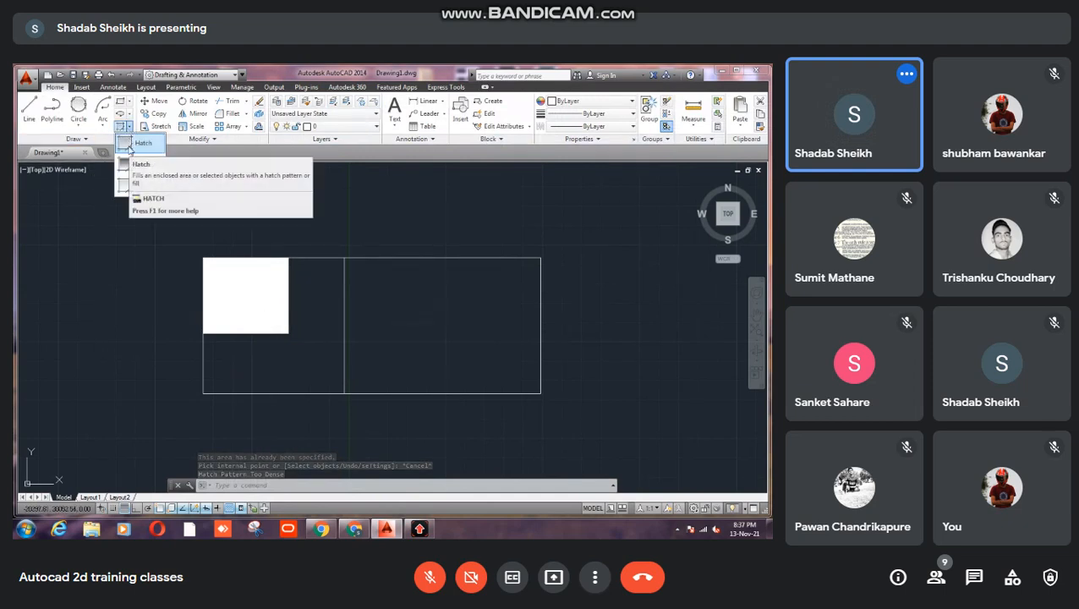
left_click(131, 144)
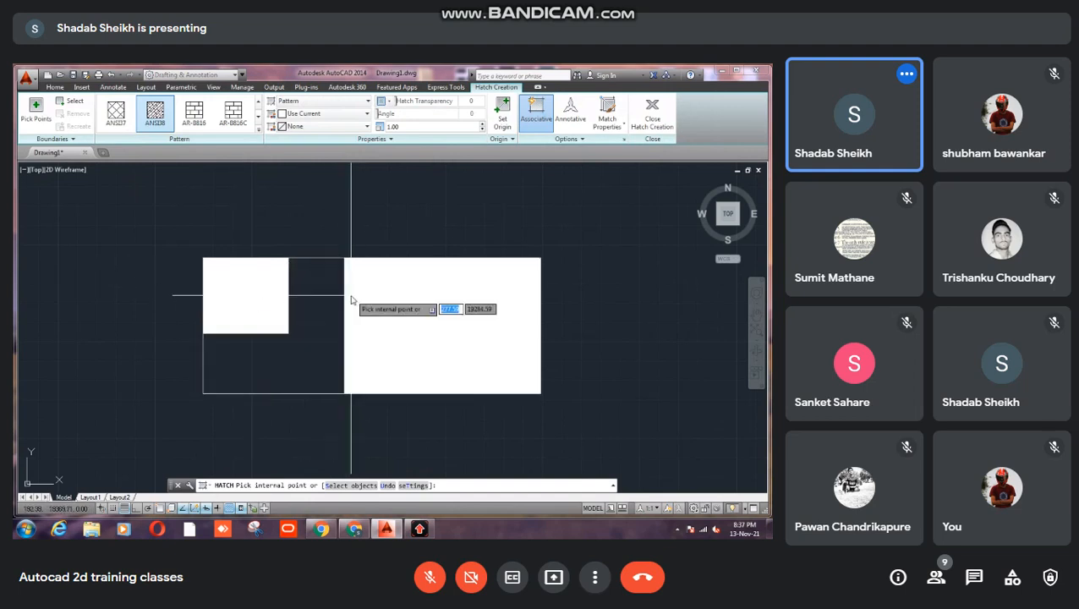
left_click(259, 309)
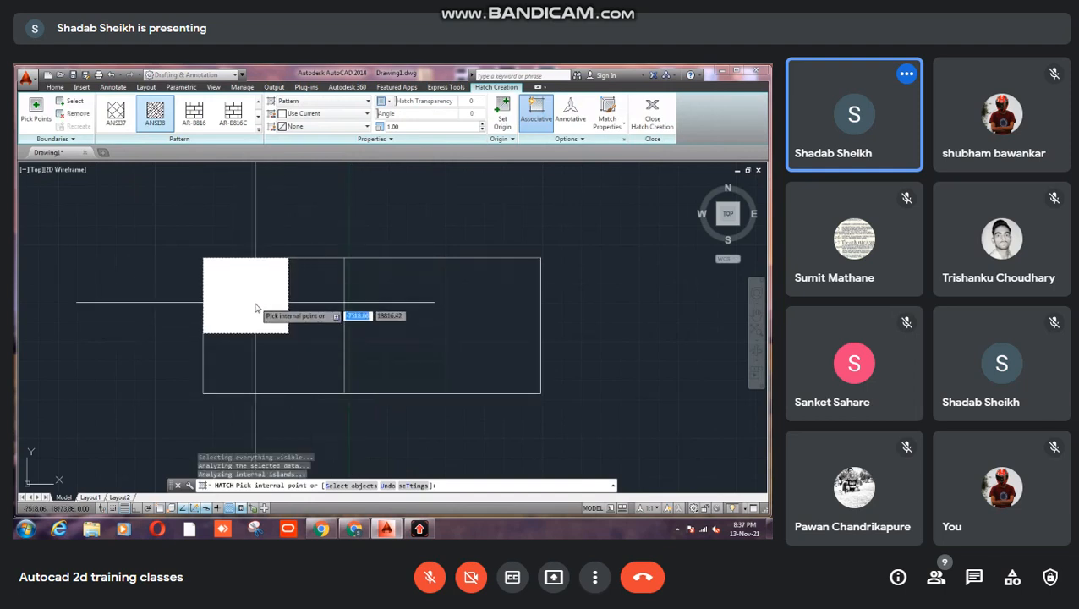
right_click(156, 120)
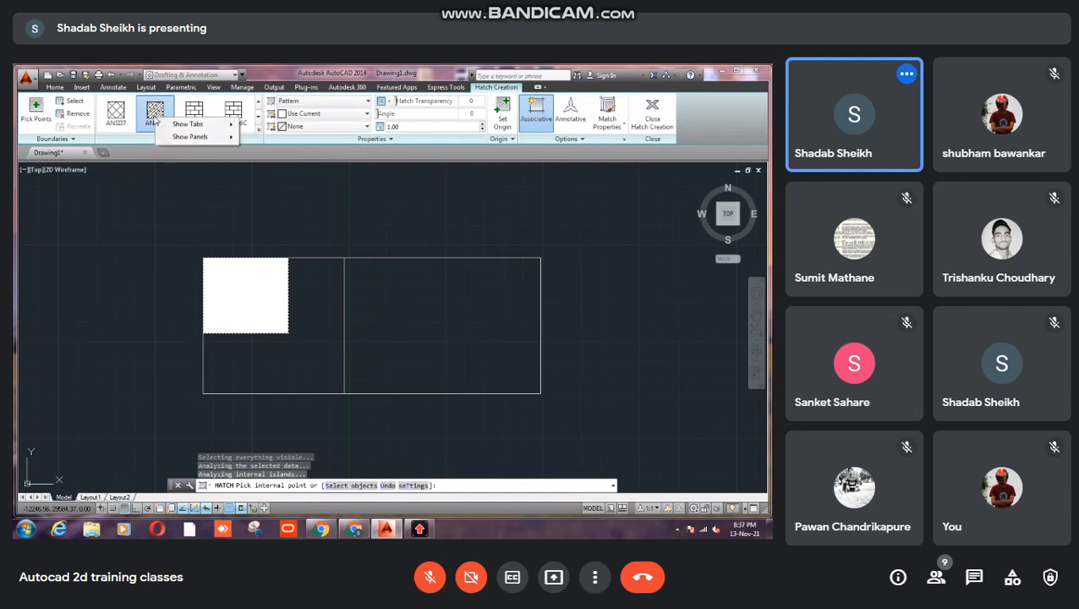
left_click(155, 119)
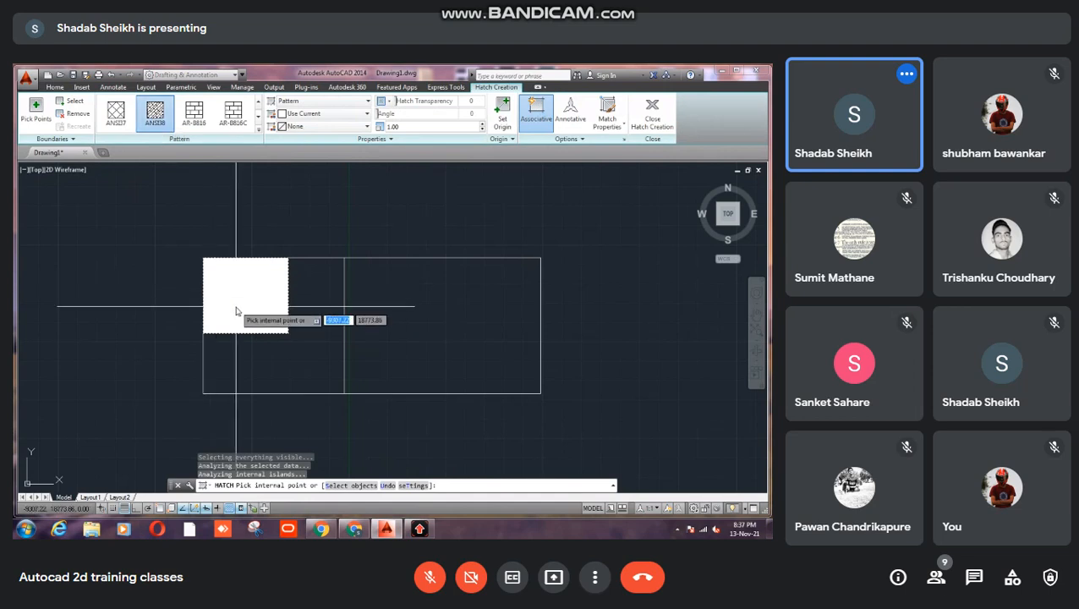
left_click(203, 393)
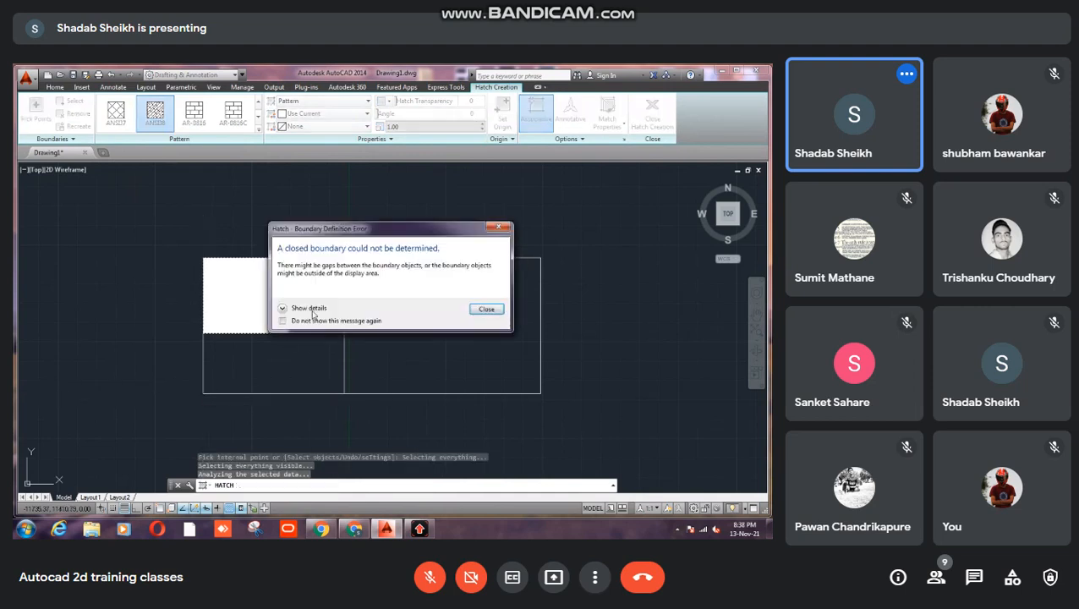
left_click(485, 310)
- Leave the hatch and rotate both unfilled rectangles clockwise about the large rectangle's lower right corner, picking the angle freehand
left_click(53, 88)
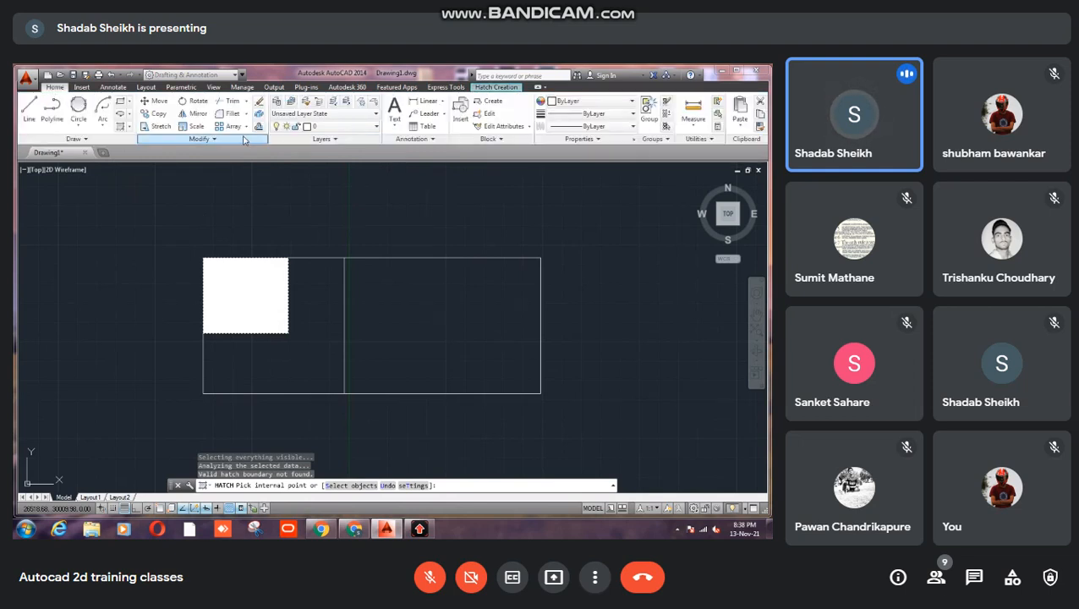
left_click(193, 102)
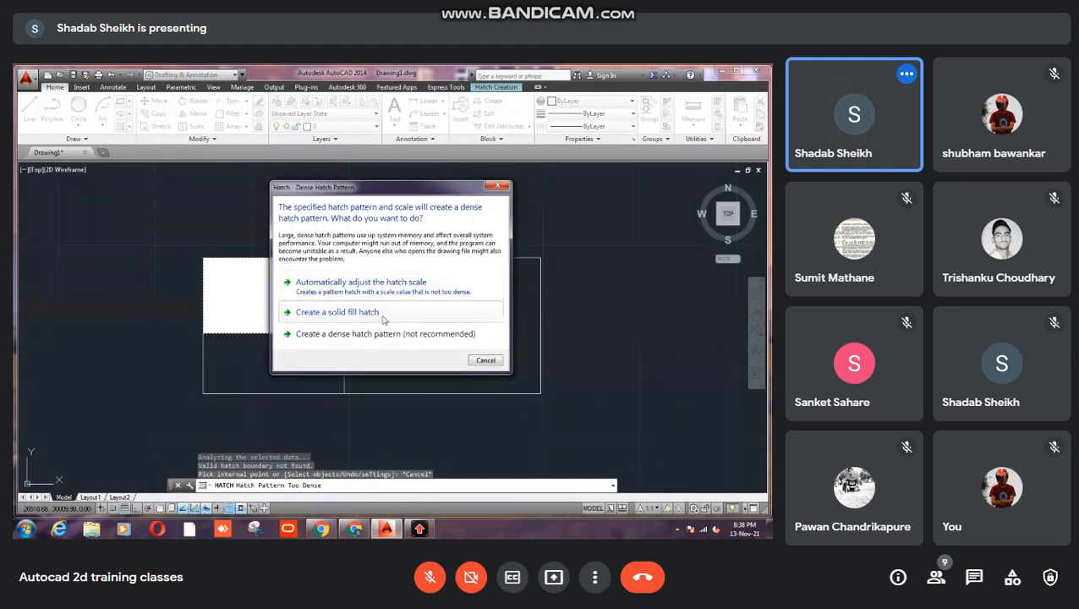
left_click(481, 361)
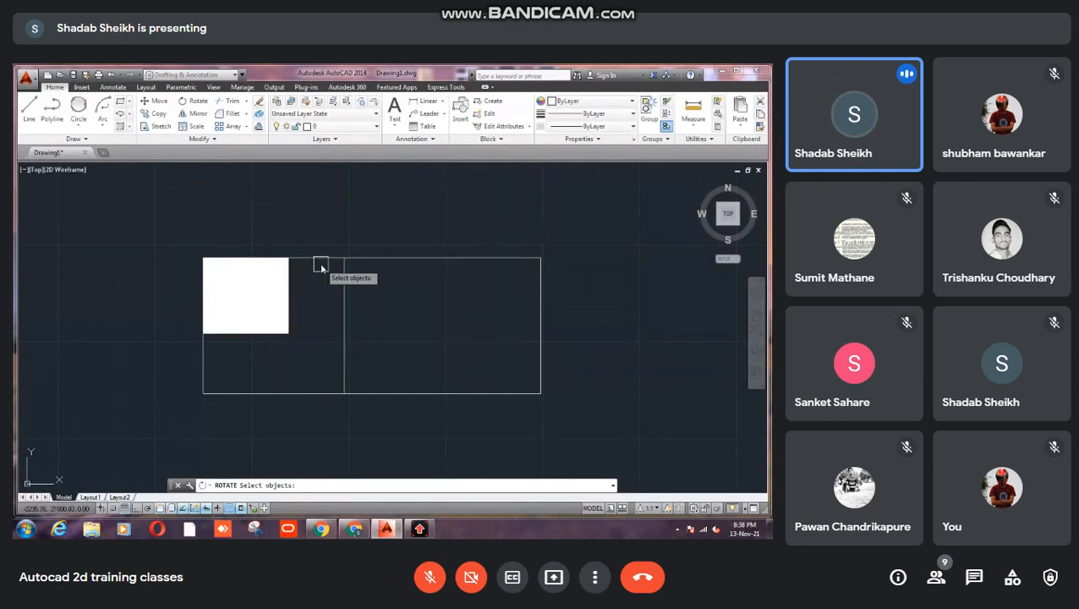
left_click(324, 258)
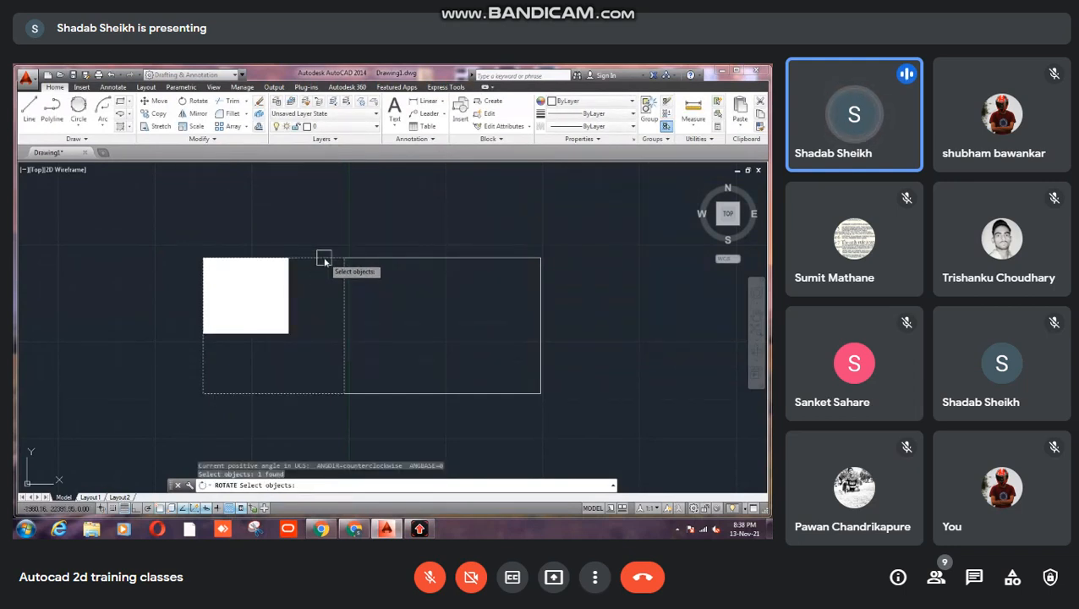
left_click(363, 258)
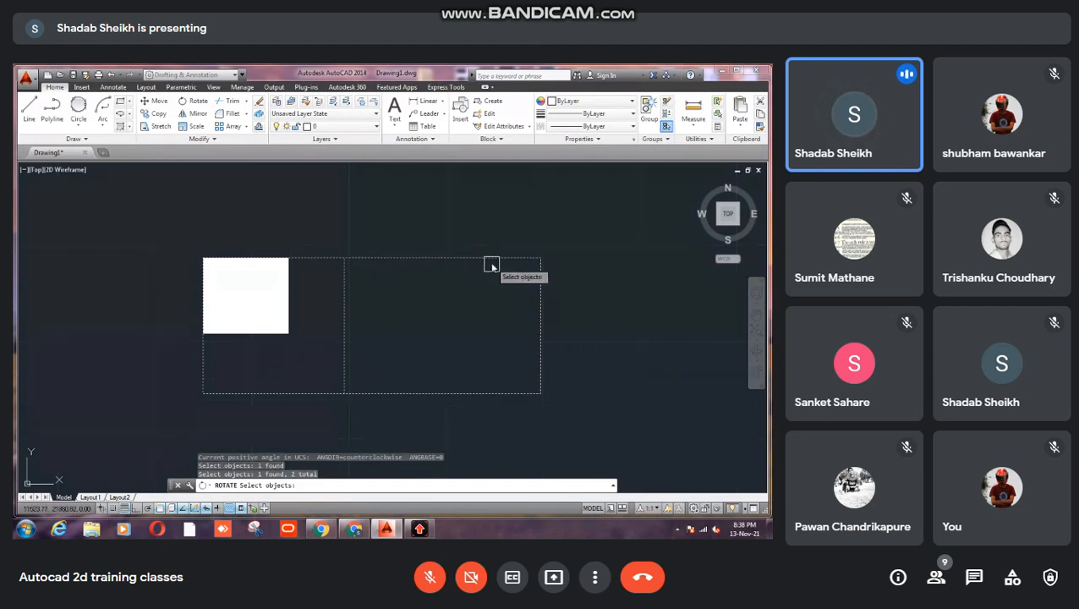
key("Return")
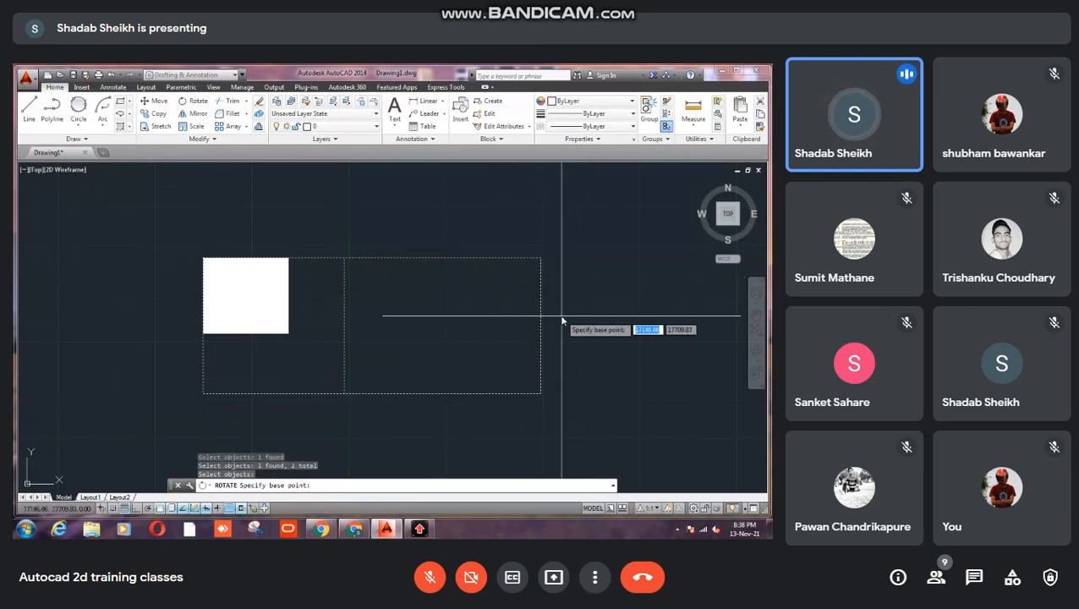
left_click(541, 394)
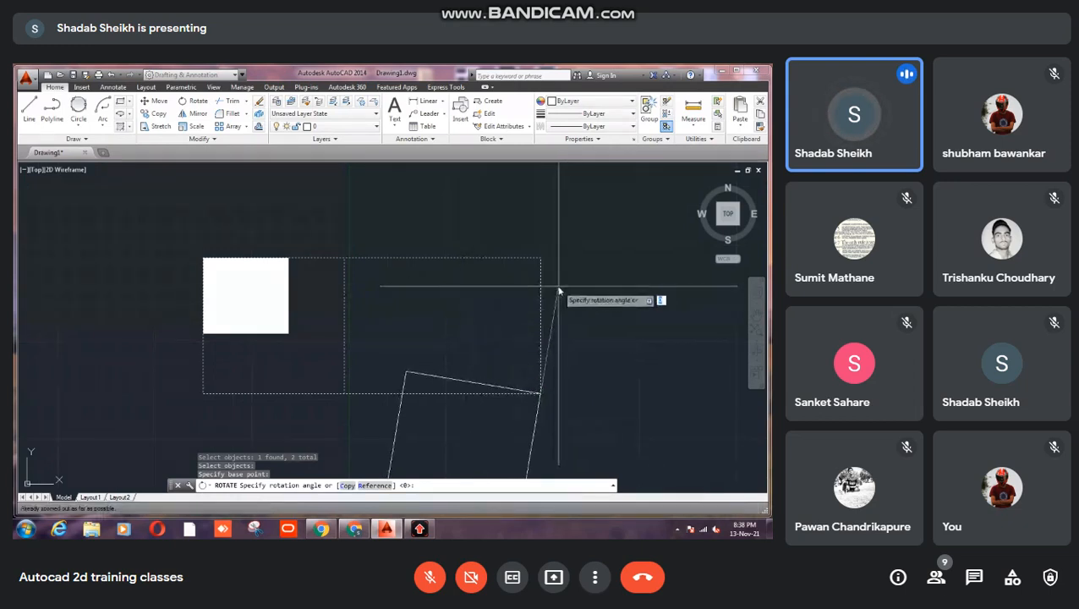
left_click(551, 404)
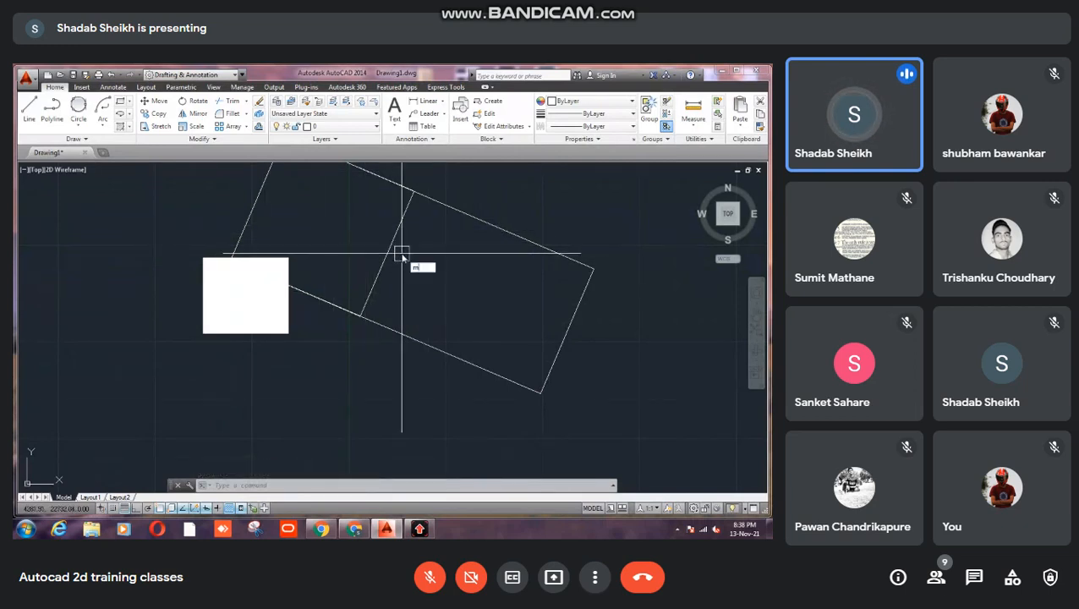
- Try to mirror both rotated rectangles, starting the mirror line at their lowest corner and picking its second point up along the lower edge
type("i")
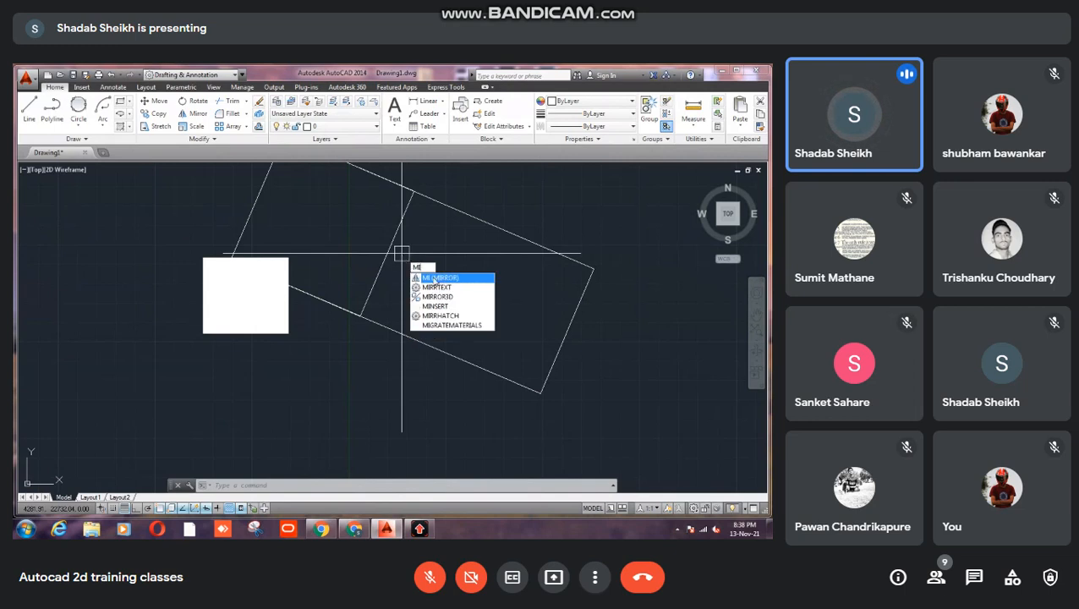
key("Return")
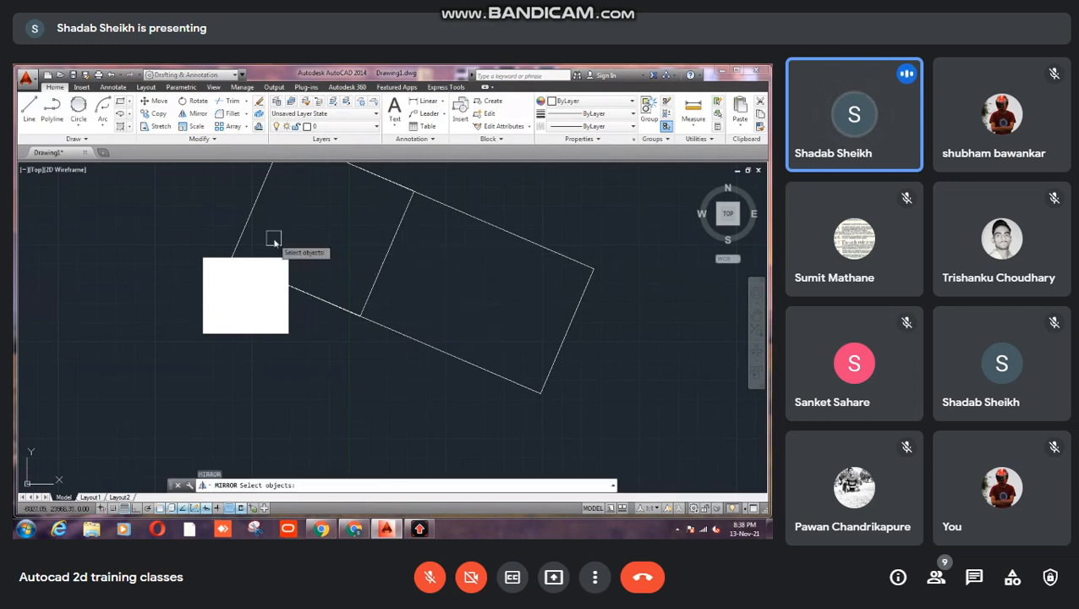
left_click(332, 304)
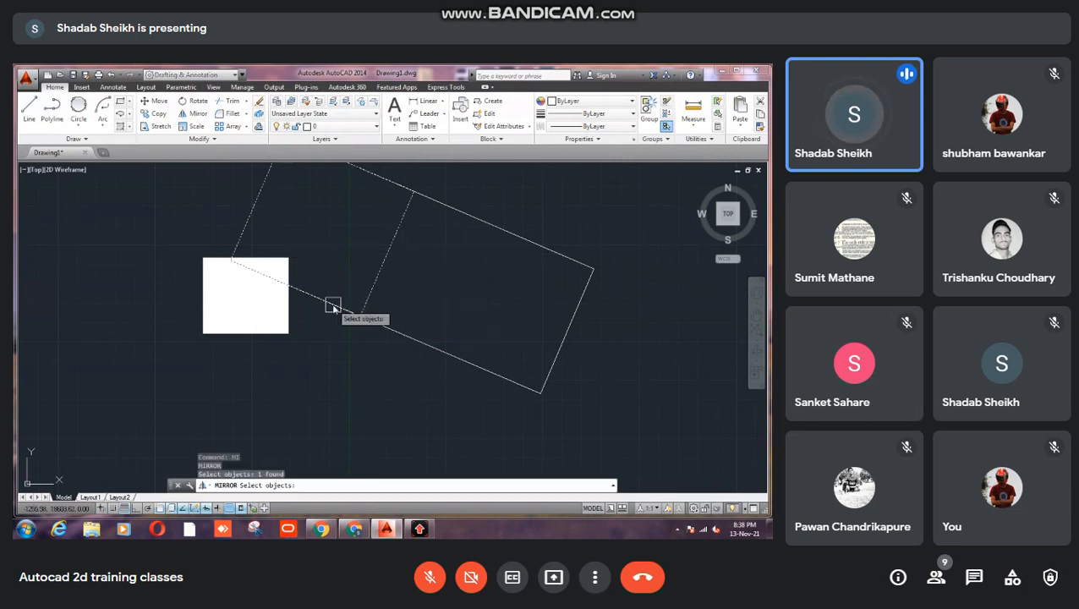
left_click(377, 323)
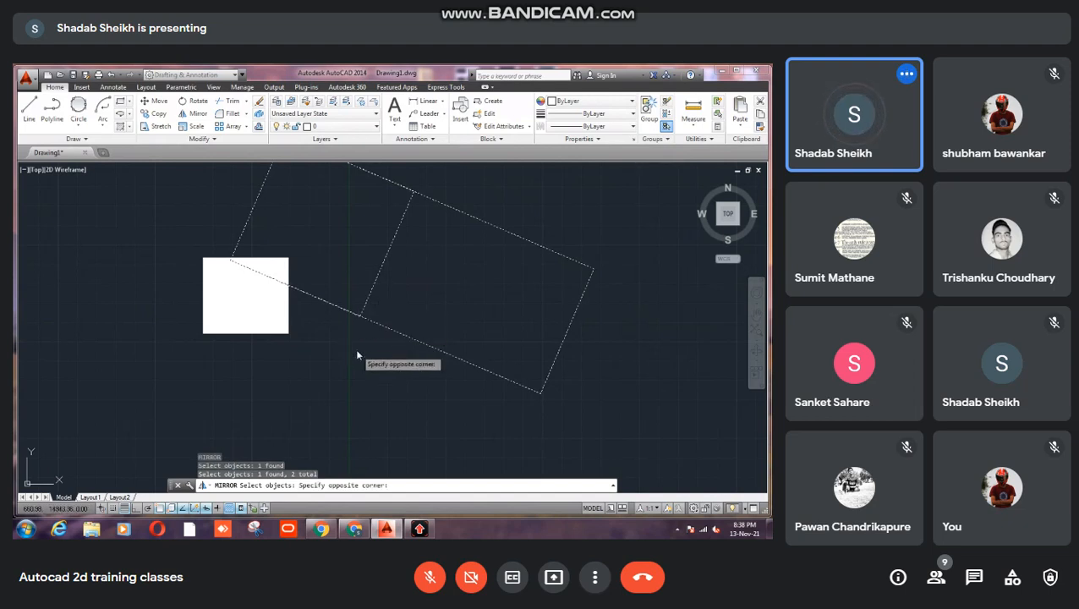
left_click(360, 347)
left_click(366, 352)
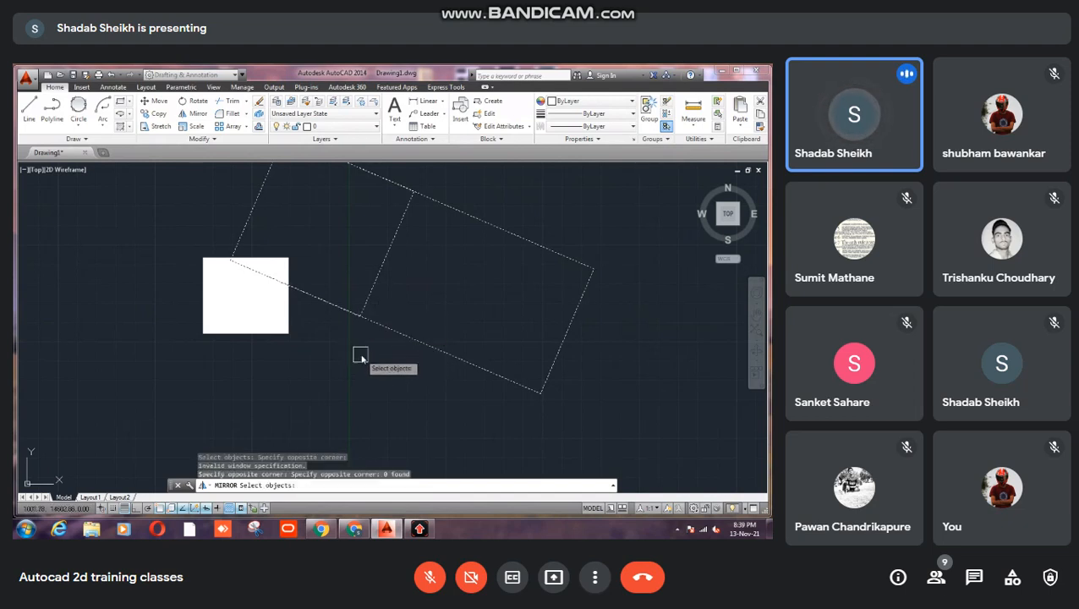
key("Return")
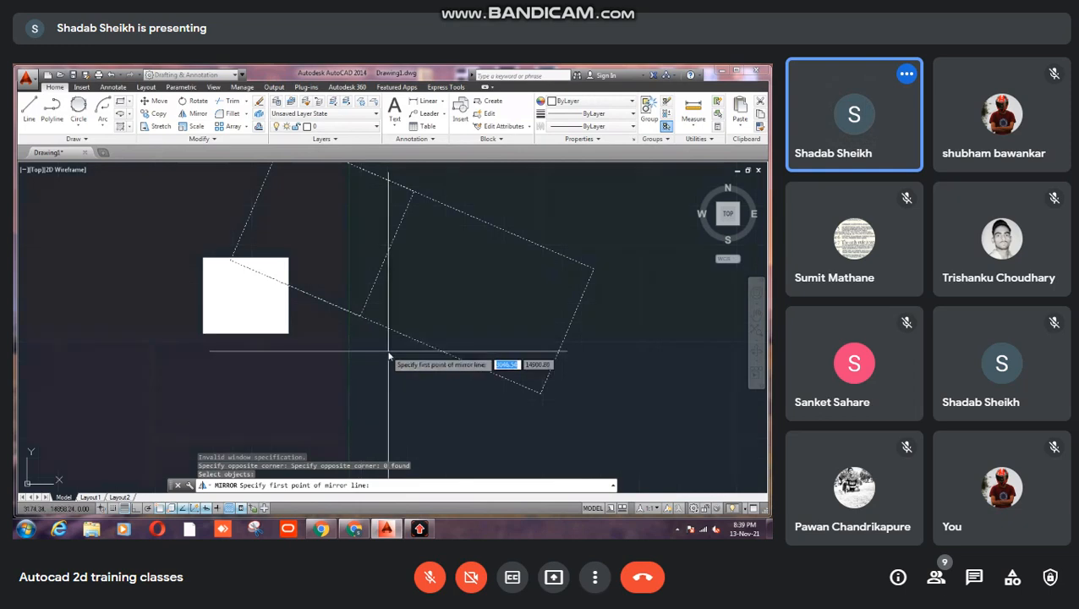
left_click(540, 393)
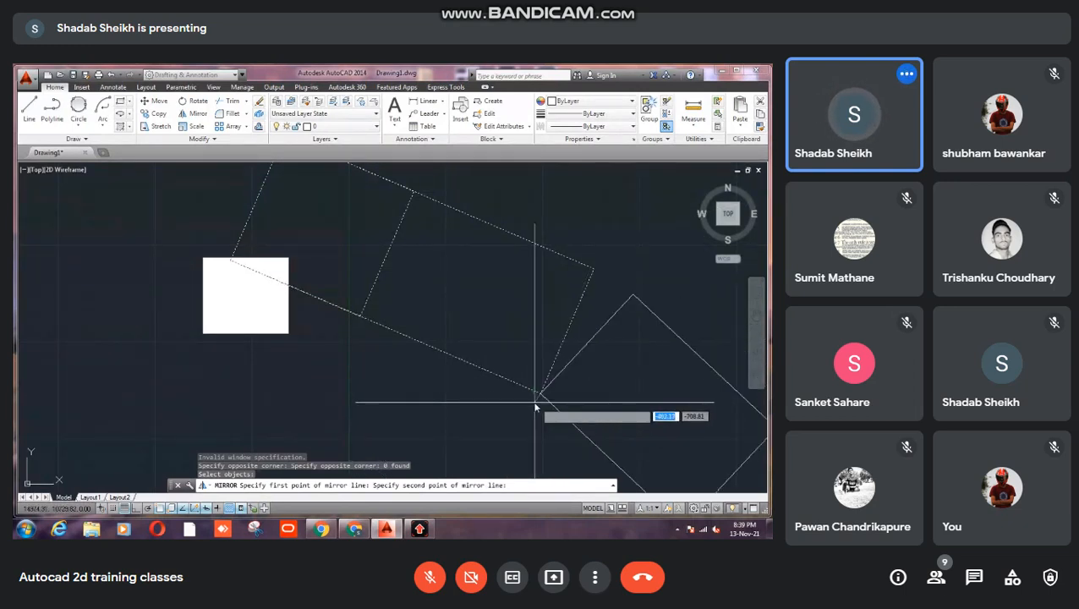
key("F8")
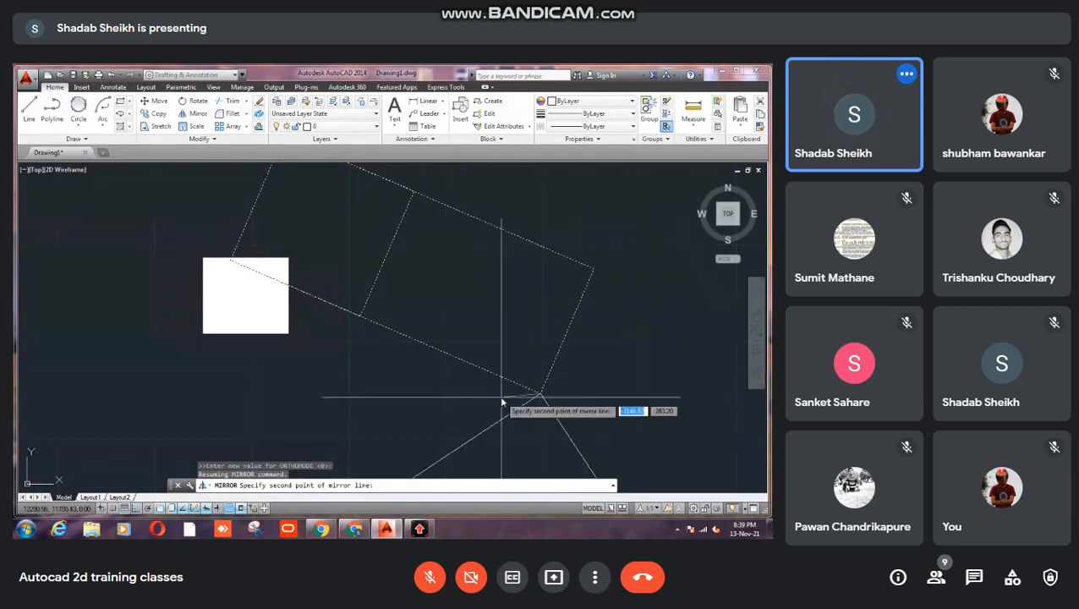
left_click(481, 372)
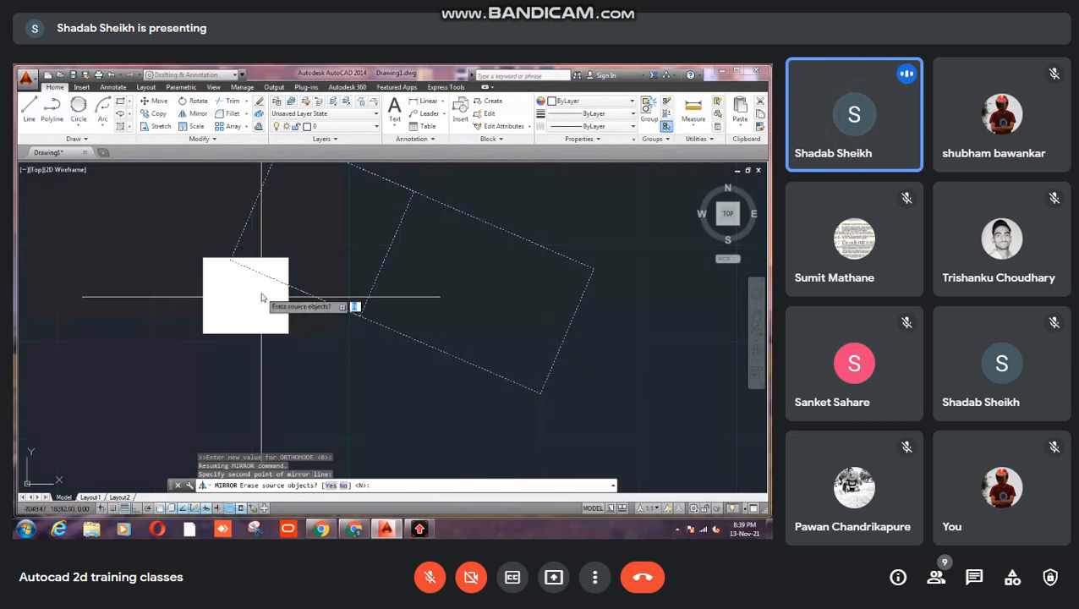
- Try to scale both rotated rectangles from their lowest corner as the base point
left_click(194, 126)
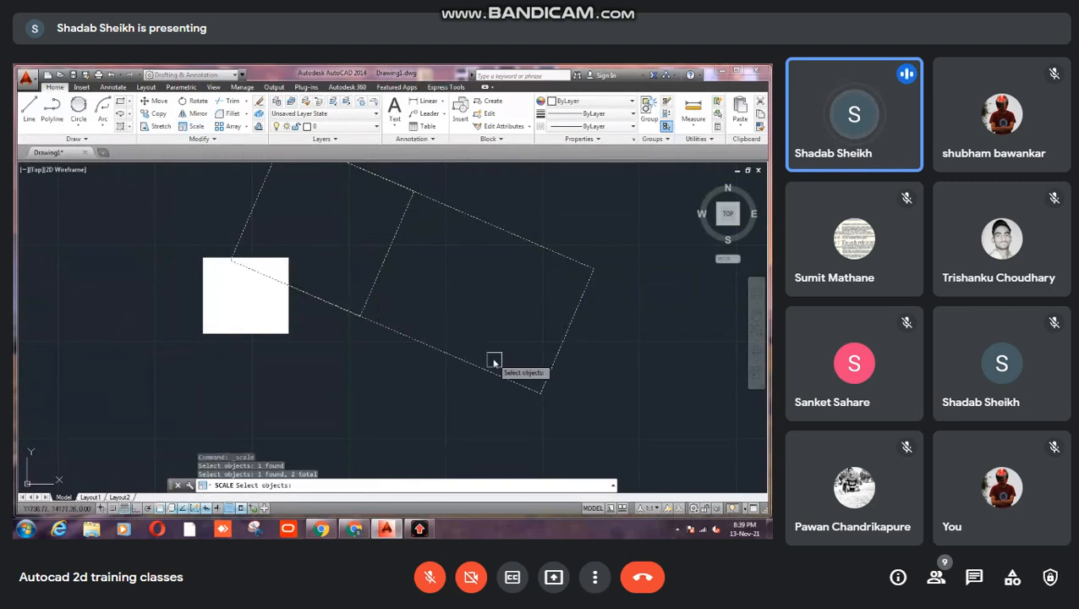
key("Return")
left_click(540, 394)
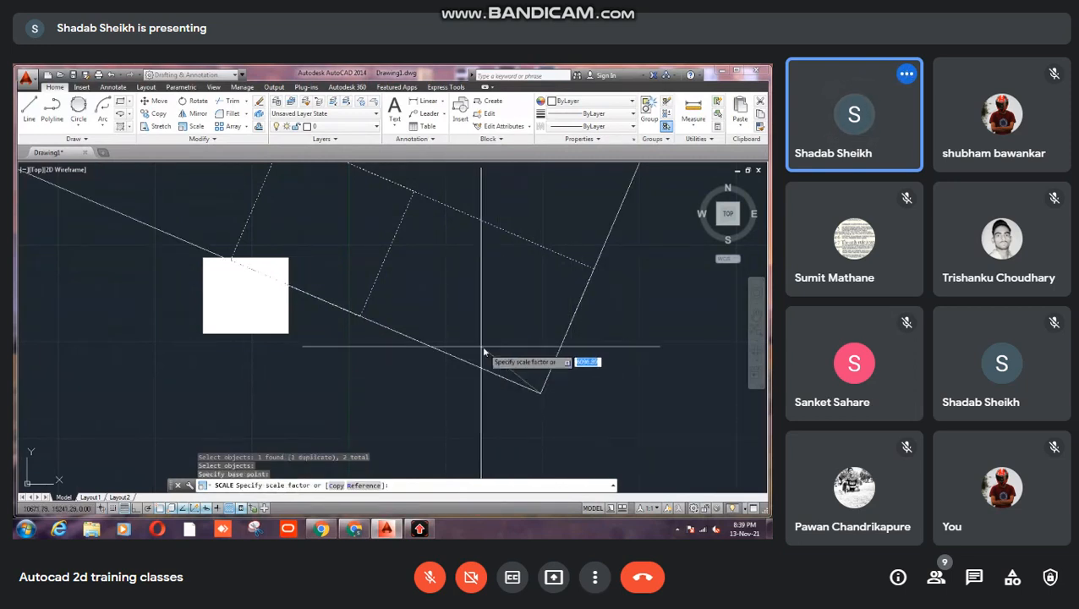
scroll(433, 309, "down", 2)
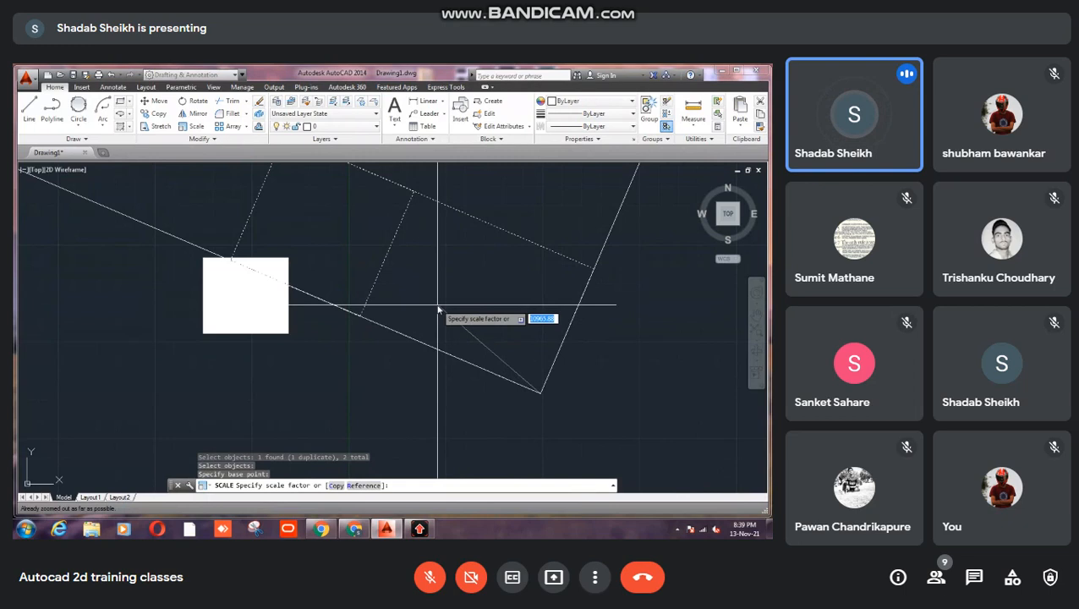
left_click(537, 397)
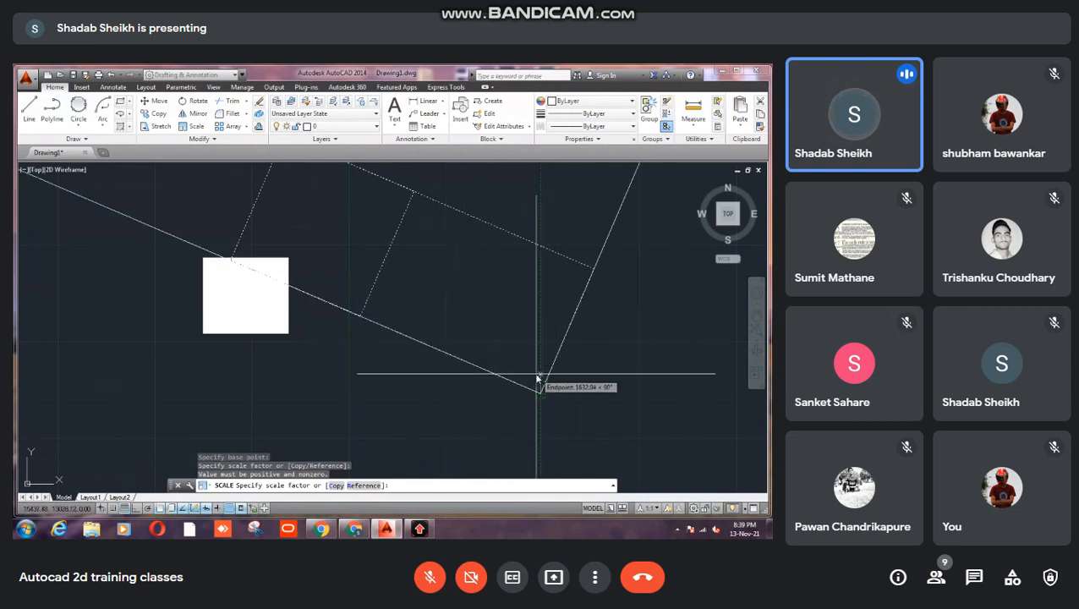
key("Escape")
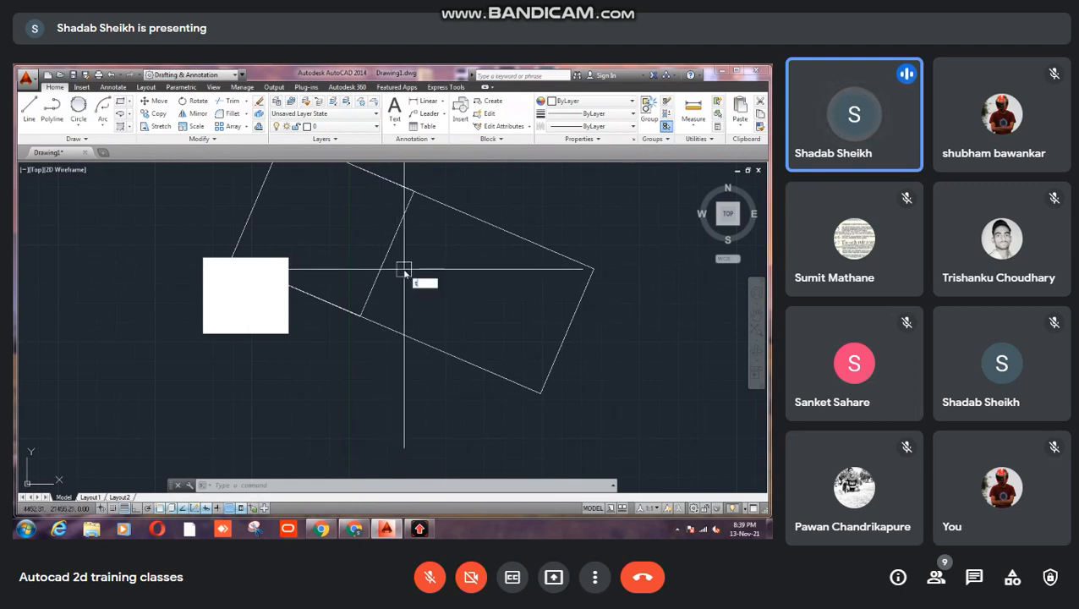
- Trim away the dividing line inside the rotated rectangle, using all objects as cutting edges
type("TR")
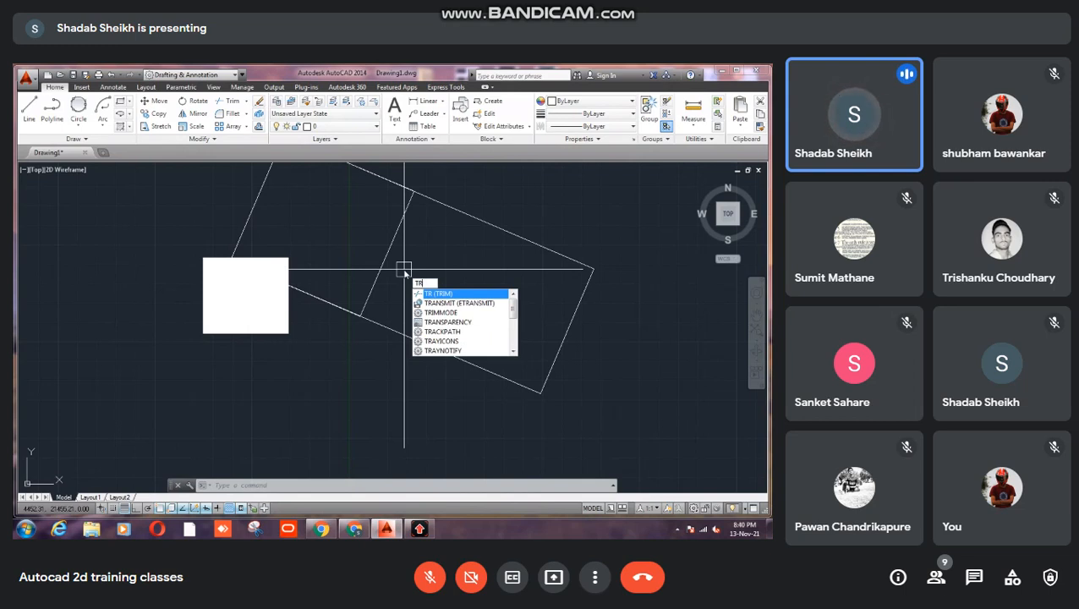
key("Return")
key("Return")
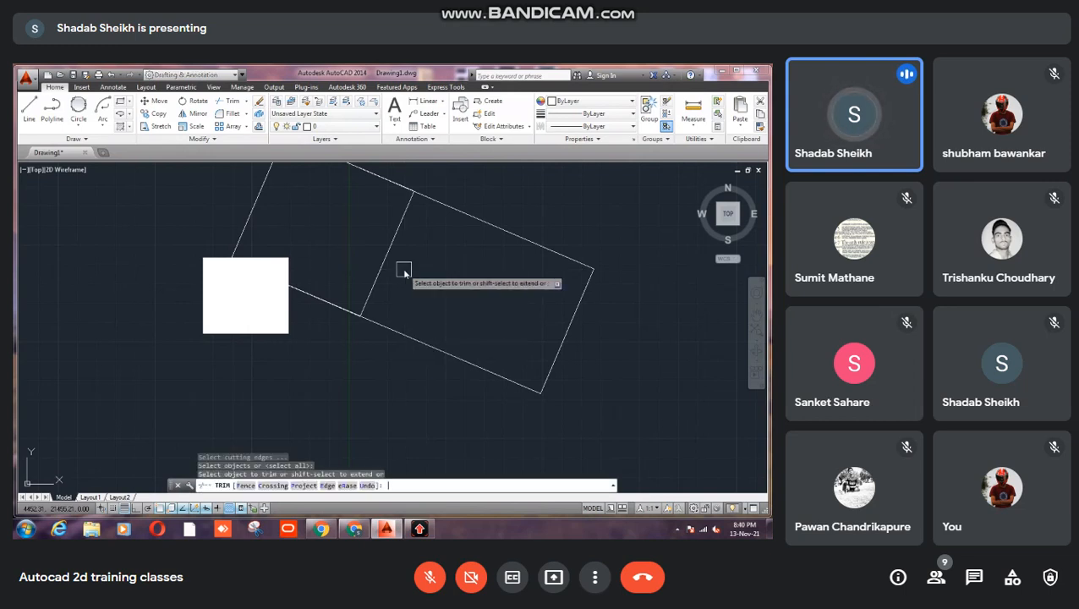
left_click(382, 265)
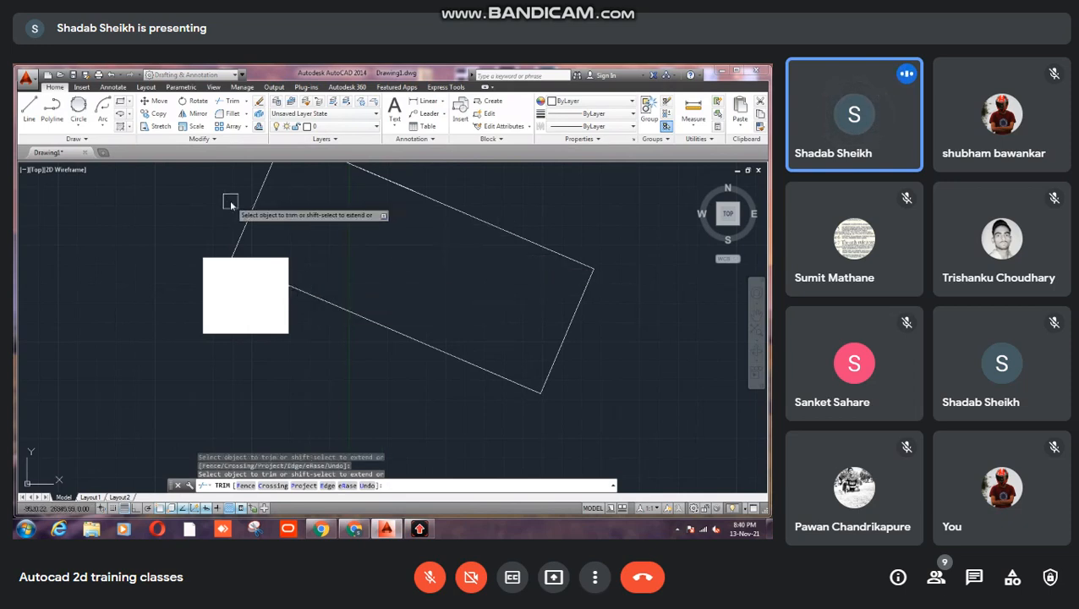
right_click(325, 229)
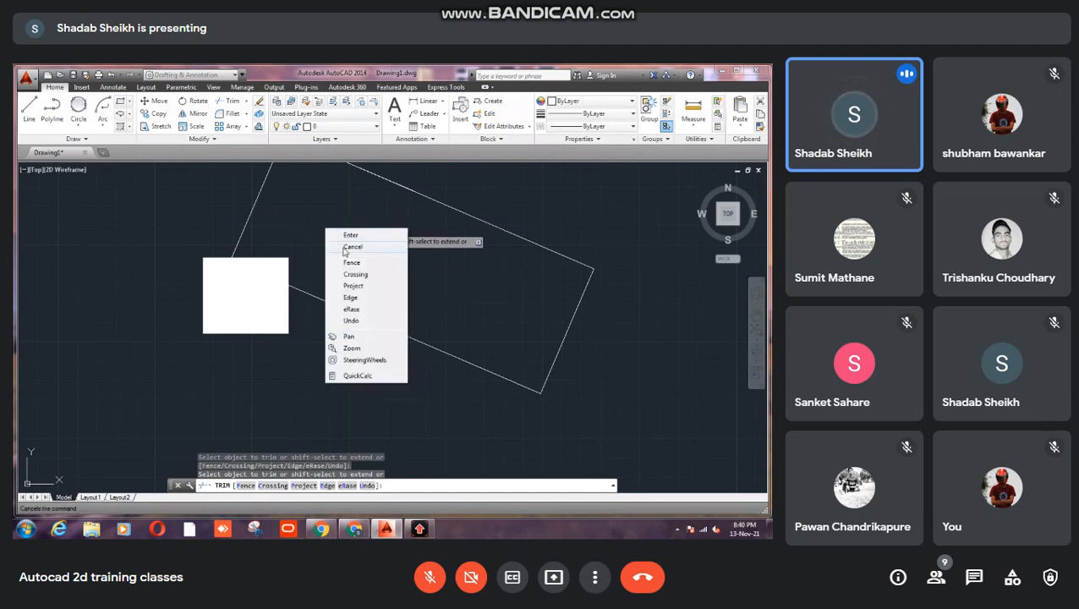
left_click(351, 247)
- Draw a zigzag of connected lines between the upper and lower long edges of the rotated rectangle, ending near its lowest corner
left_click(30, 111)
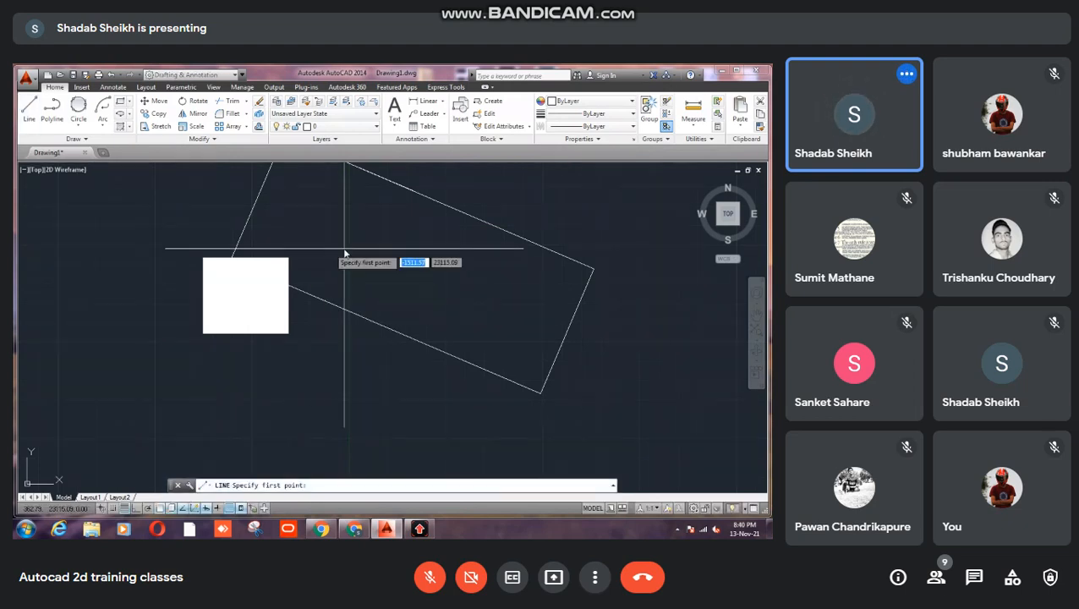
left_click(369, 172)
left_click(306, 297)
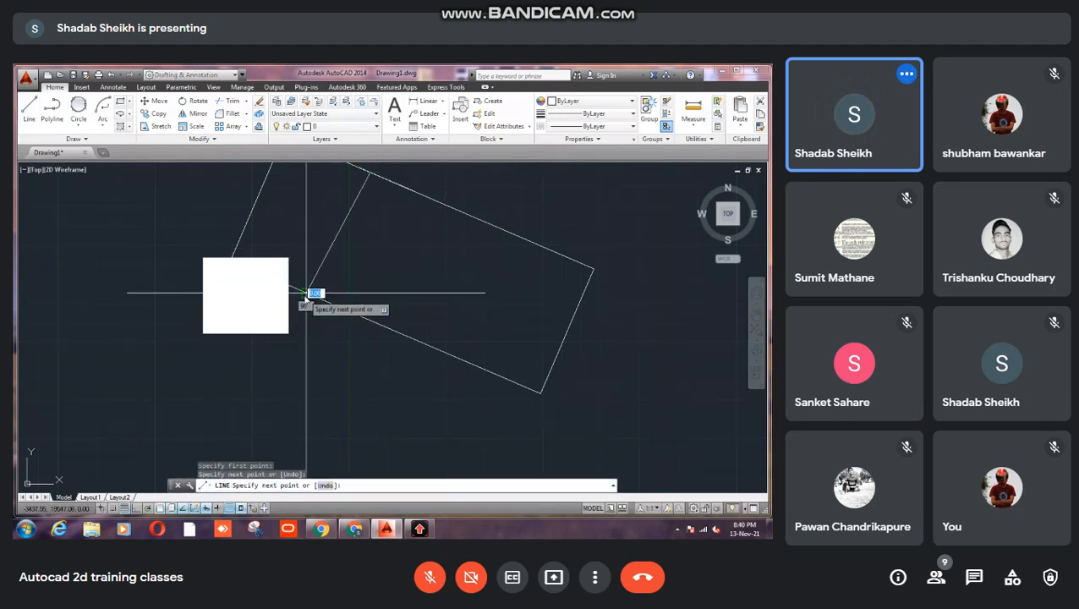
left_click(415, 194)
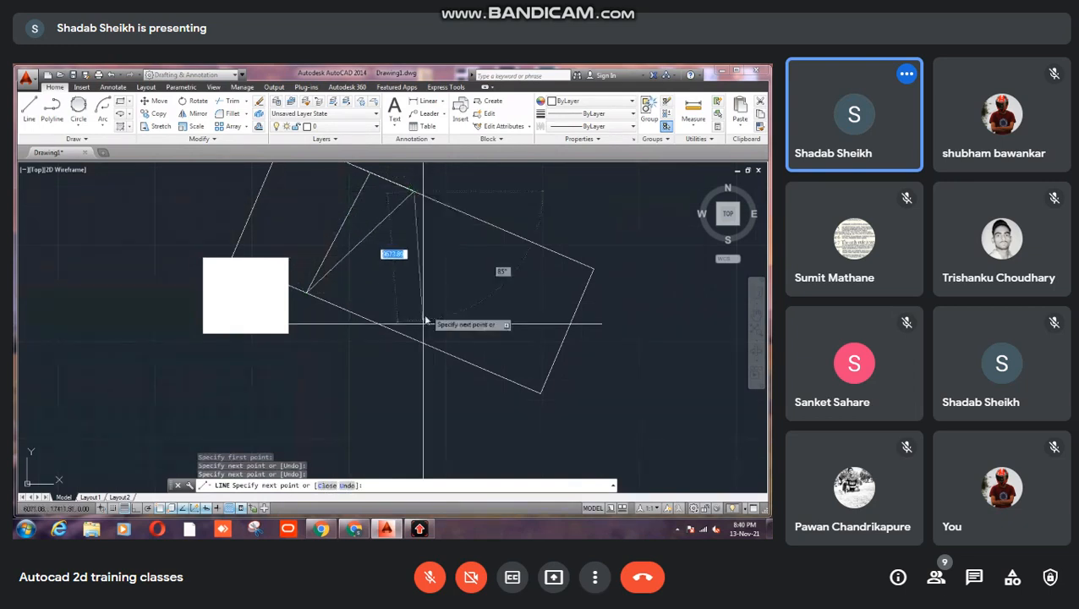
left_click(377, 322)
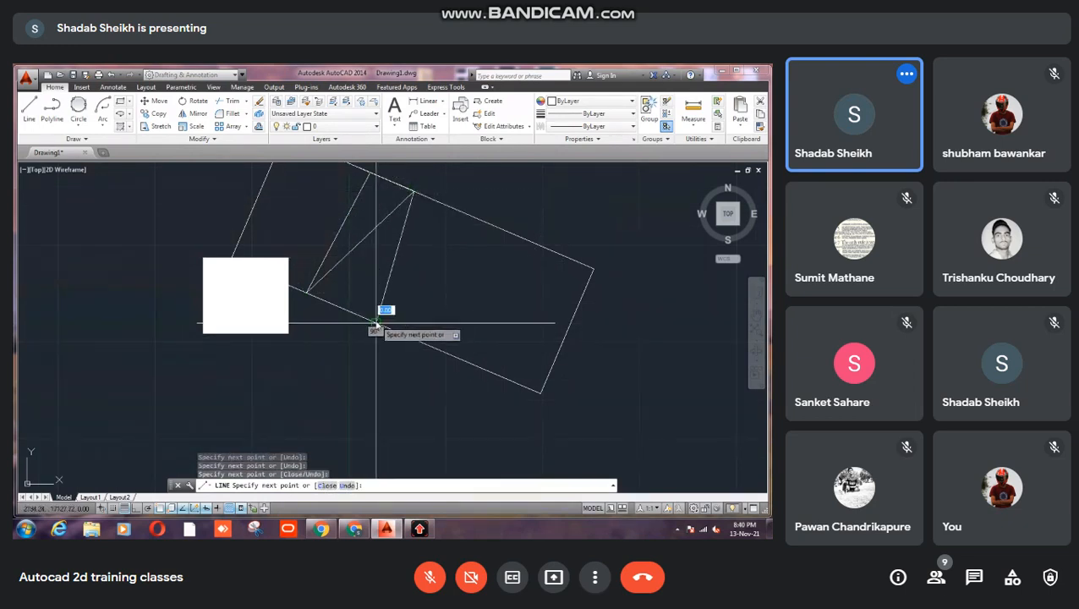
left_click(467, 217)
left_click(438, 349)
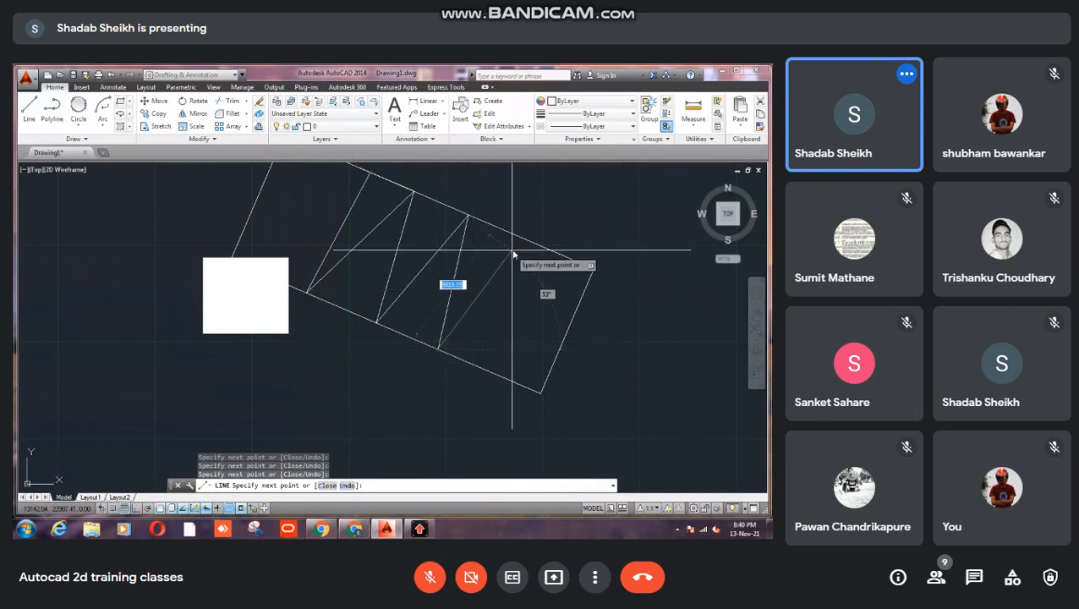
left_click(522, 239)
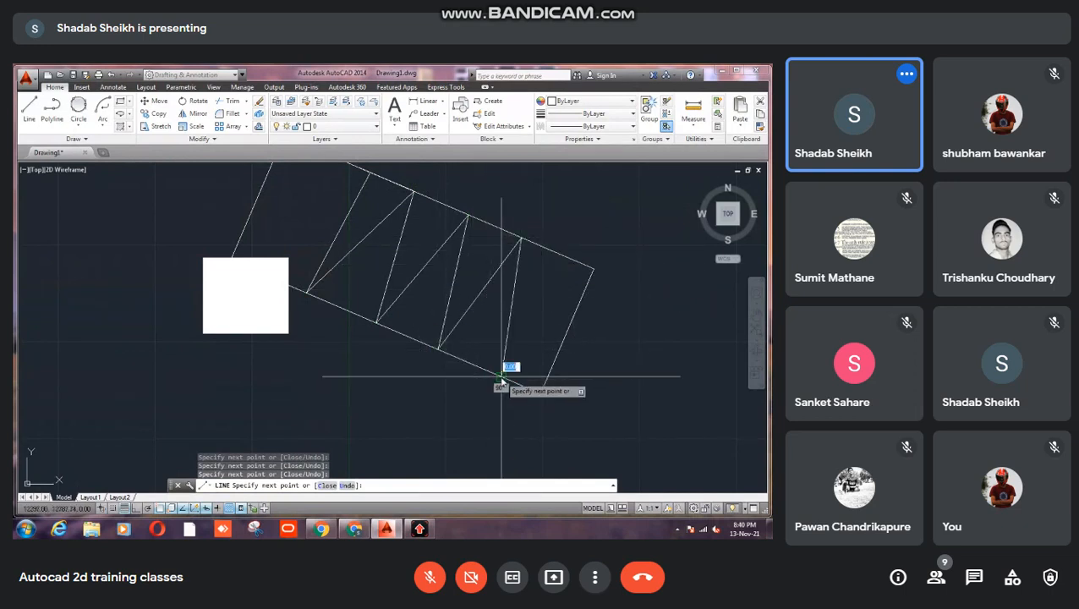
left_click(502, 375)
left_click(575, 263)
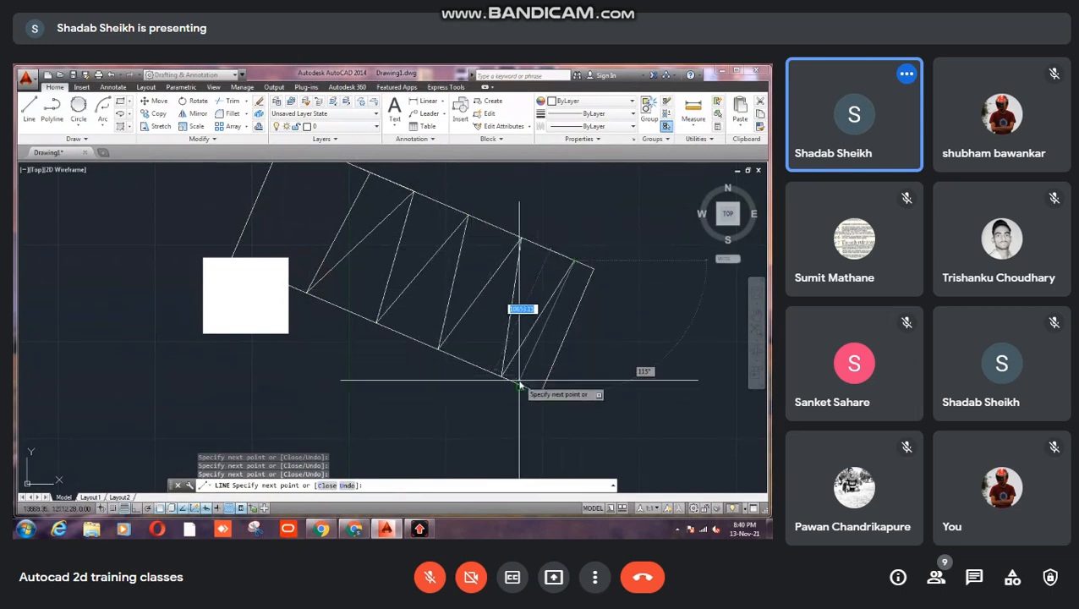
right_click(542, 294)
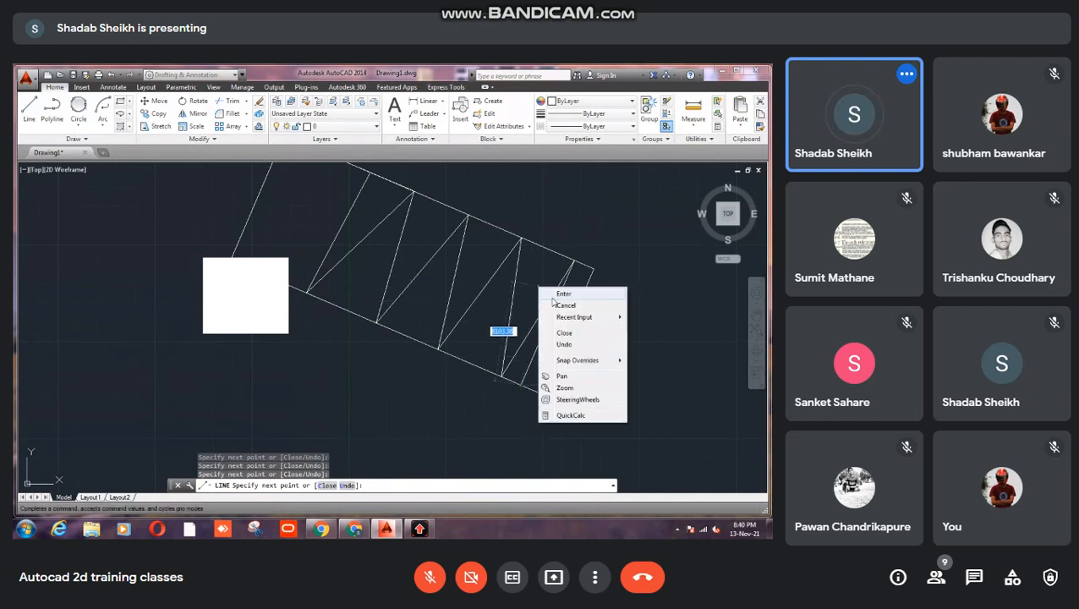
left_click(558, 305)
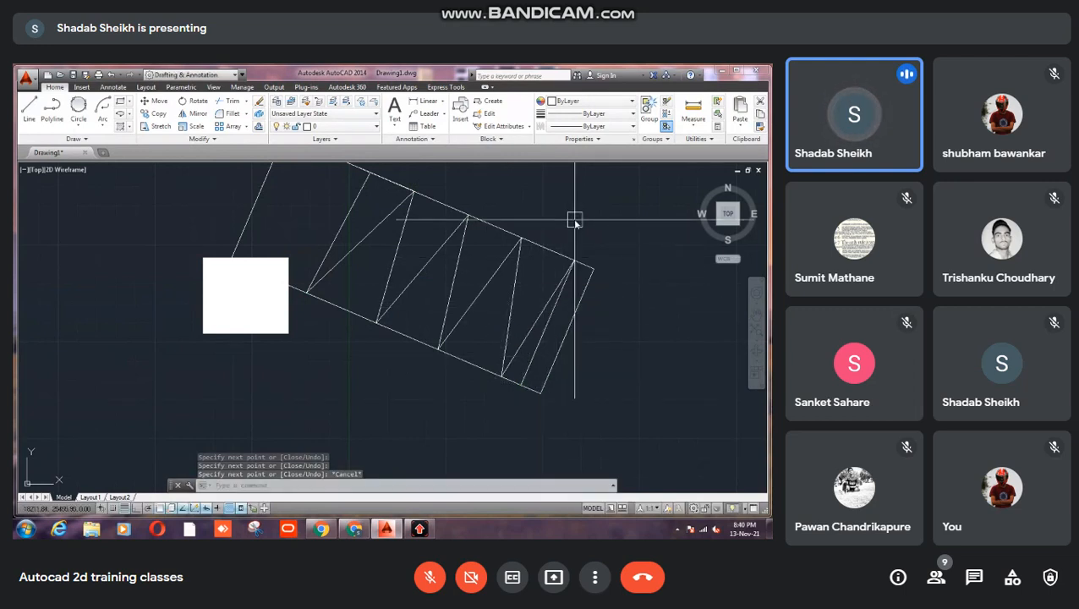
- Try to trim the steep zigzag line near the rotated rectangle's lower end, using all objects as cutting edges and crossing selections
type("TR")
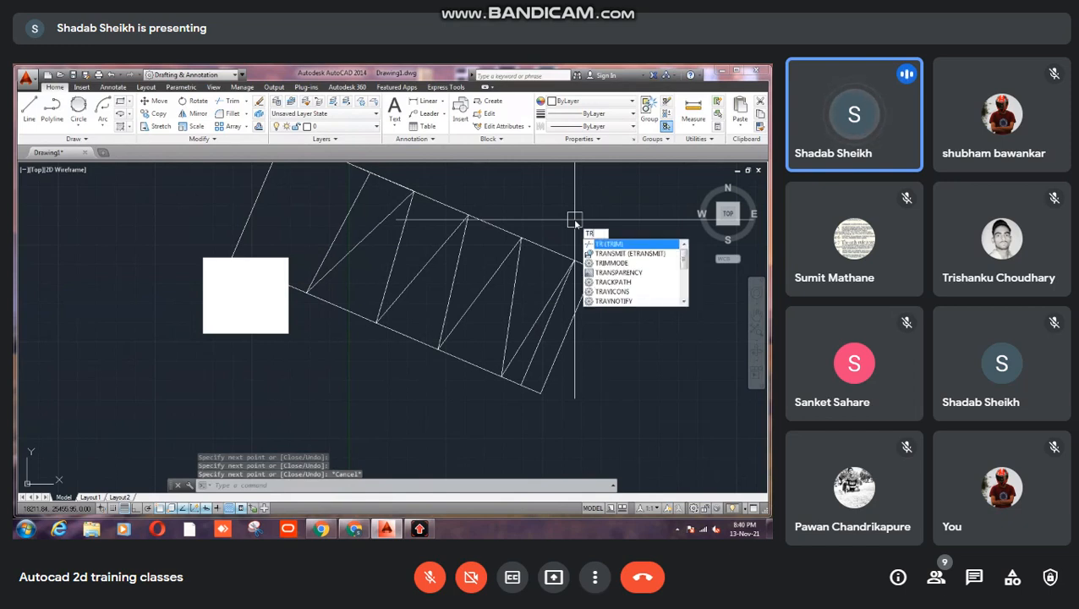
key("Return")
key("Return")
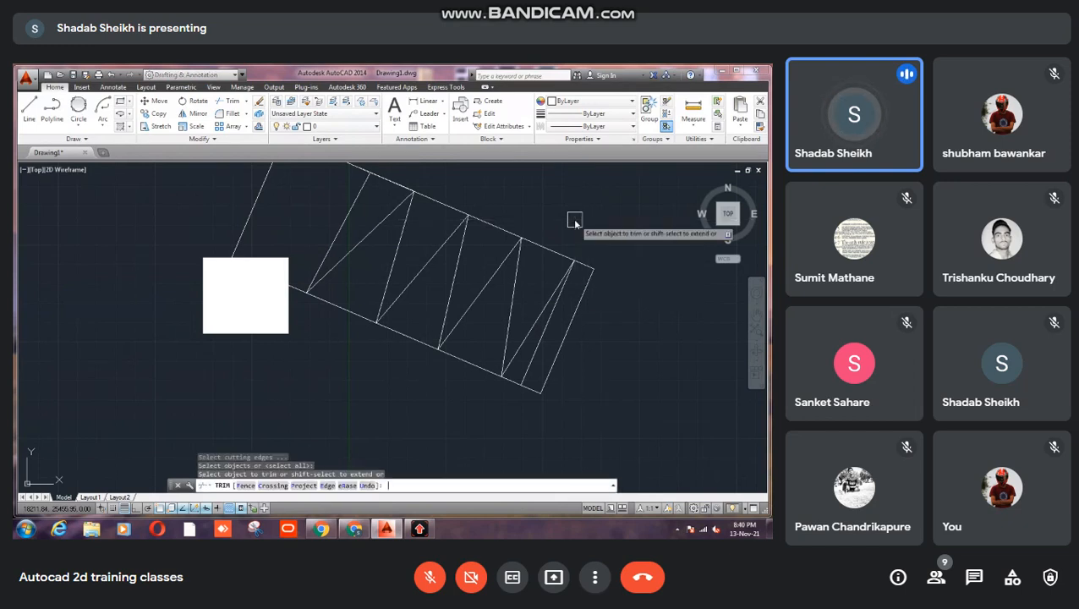
left_click(515, 295)
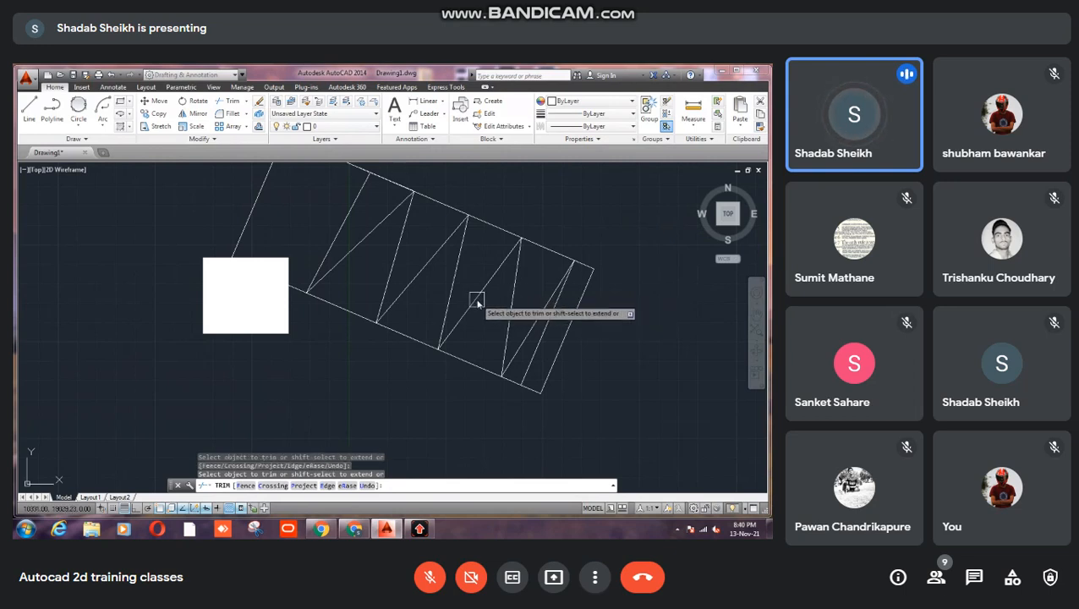
left_click(520, 300)
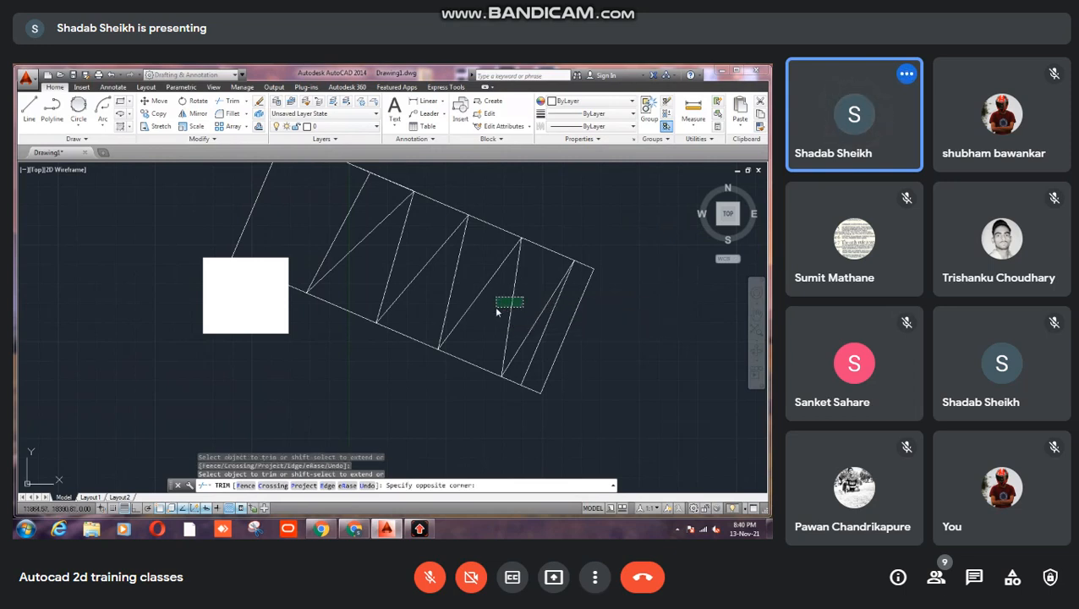
left_click(496, 308)
left_click(497, 308)
left_click(499, 308)
left_click(522, 307)
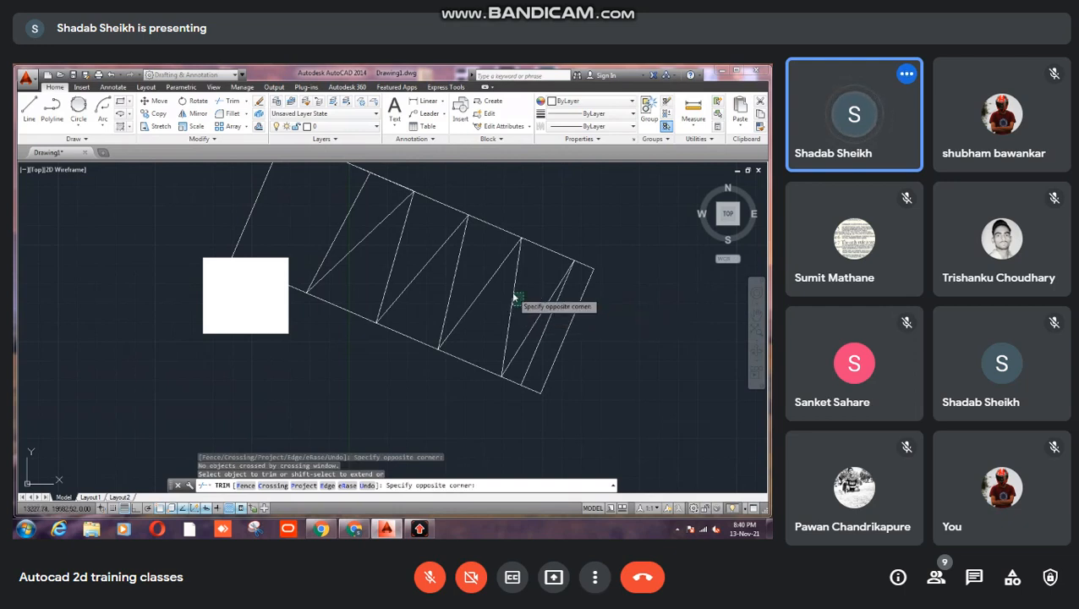
left_click(506, 299)
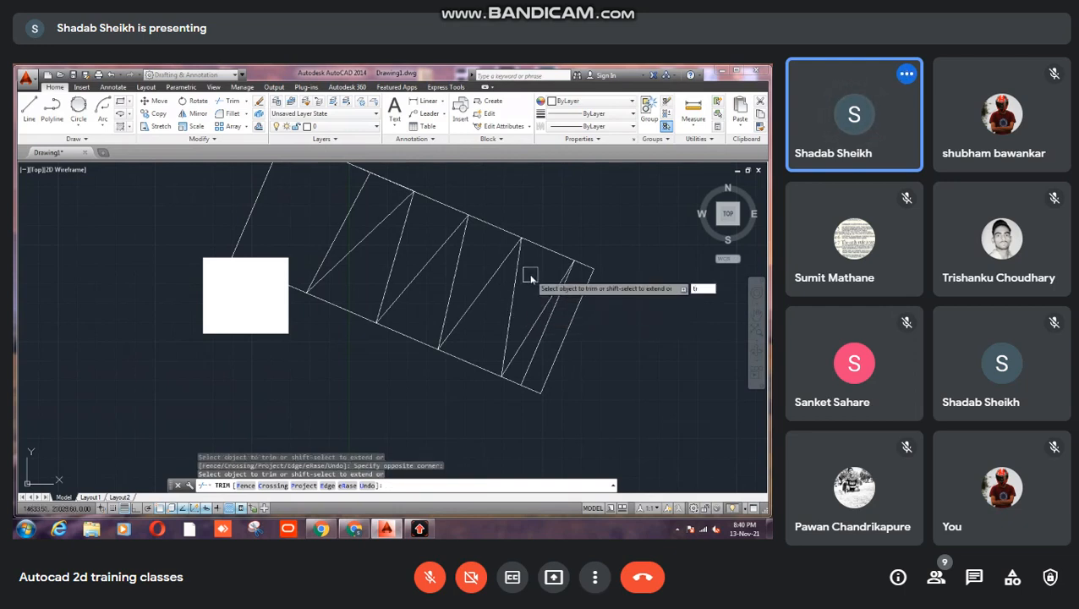
key("Escape")
- Retry trimming the same steep zigzag line by picking it directly, with all objects as cutting edges
type("TR")
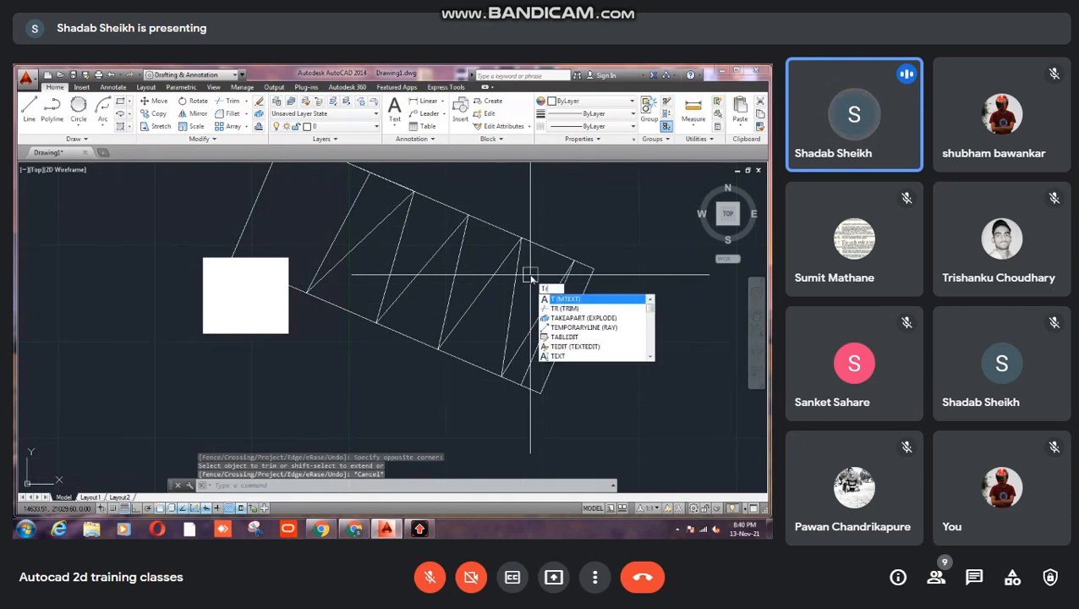
key("Return")
key("Return")
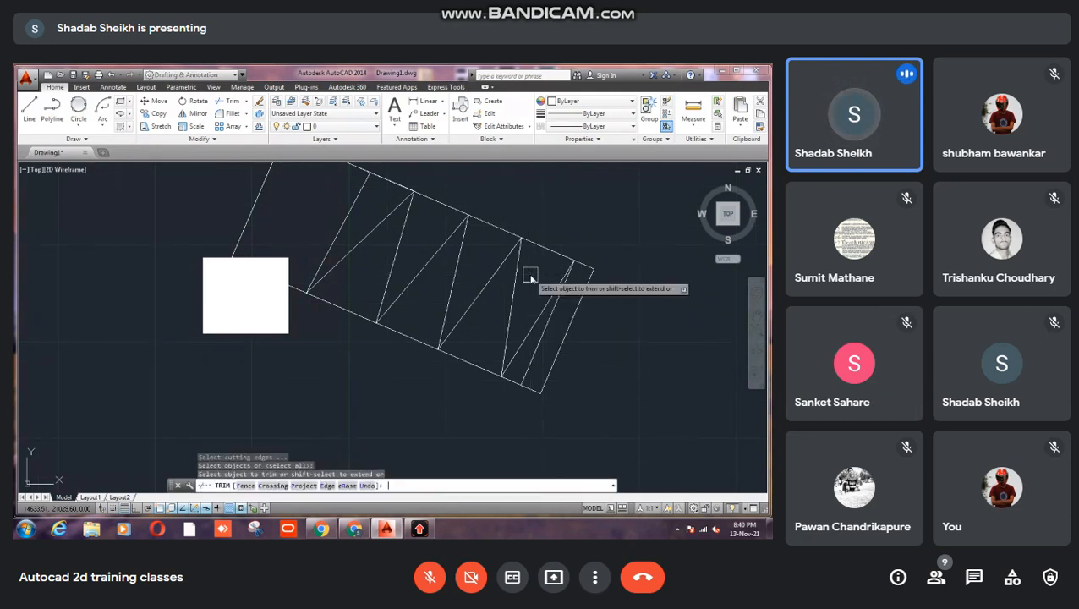
left_click(514, 301)
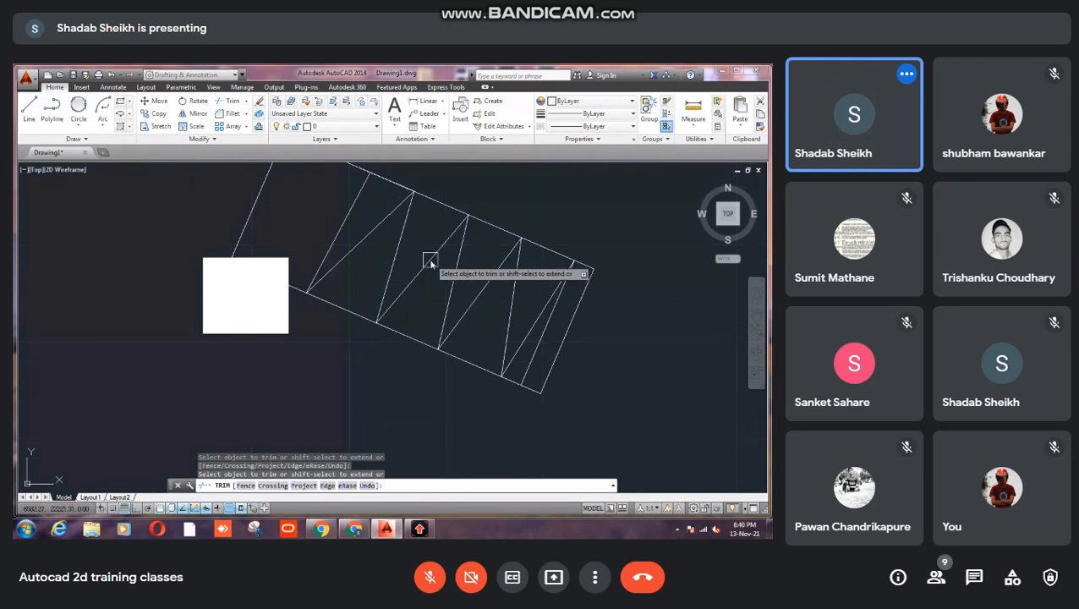
right_click(426, 222)
left_click(448, 242)
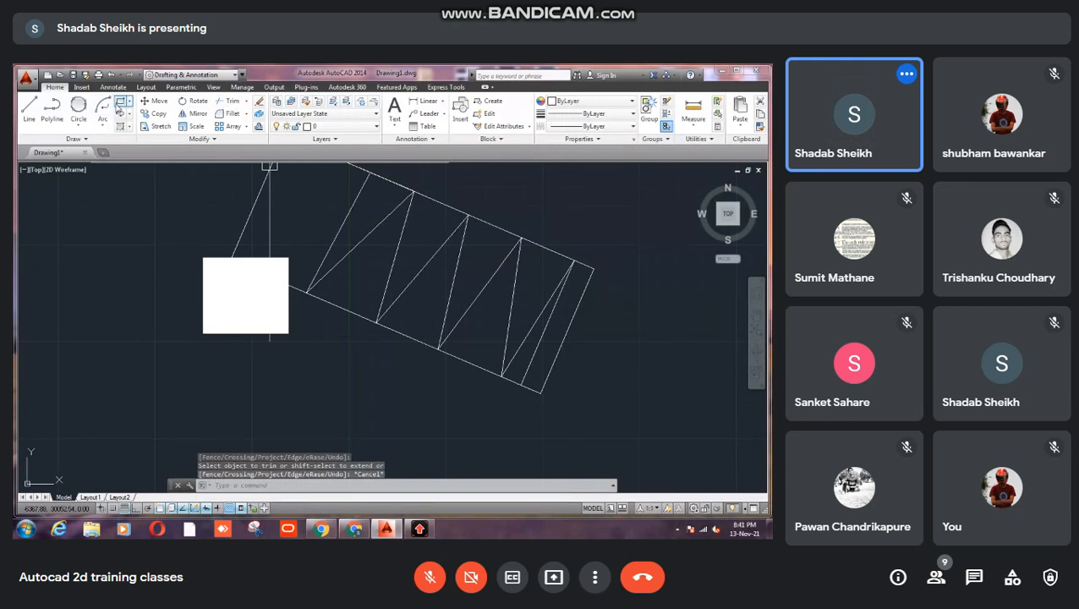
- Draw an upright rectangle overlapping the first zigzag lines and the upper long edge of the rotated rectangle
left_click(121, 102)
left_click(313, 188)
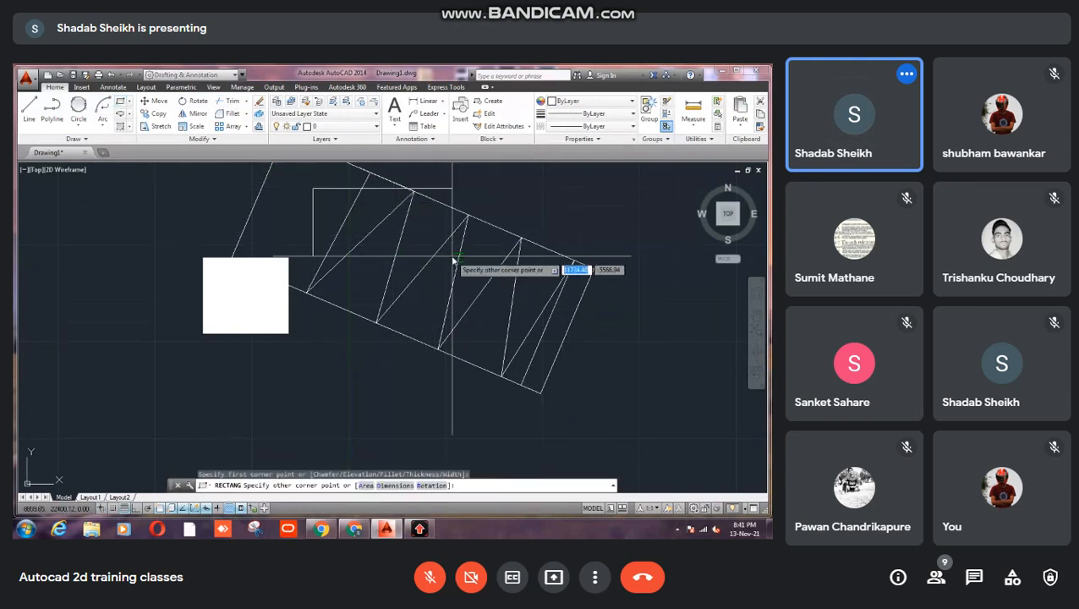
left_click(440, 245)
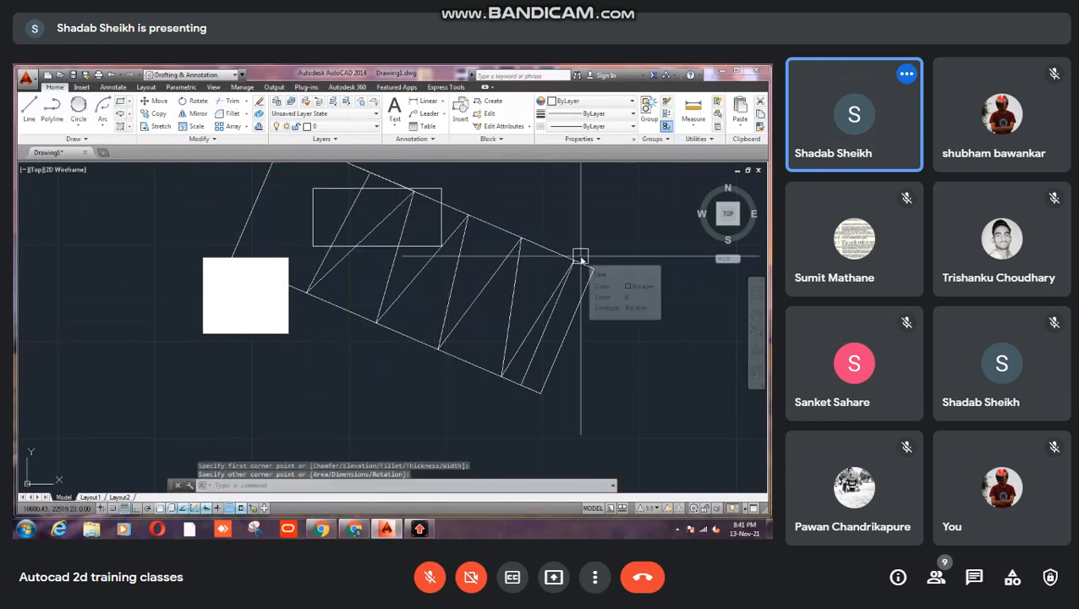
- Trim the zigzag lines inside the new rectangle and the crossed parts of its horizontal edges, using all objects as cutting edges
type("TR")
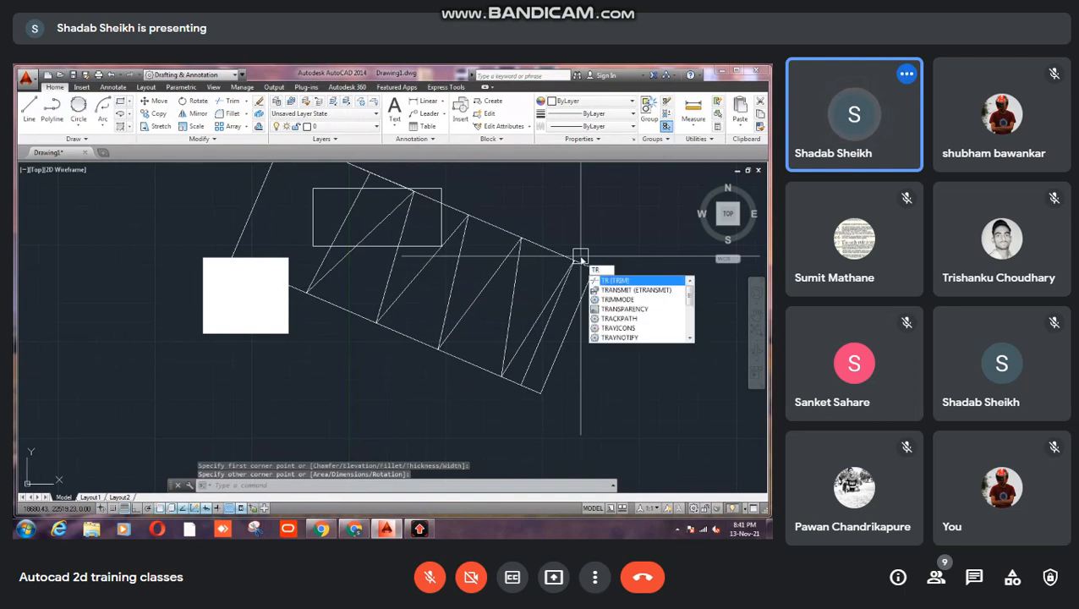
key("Return")
key("Return")
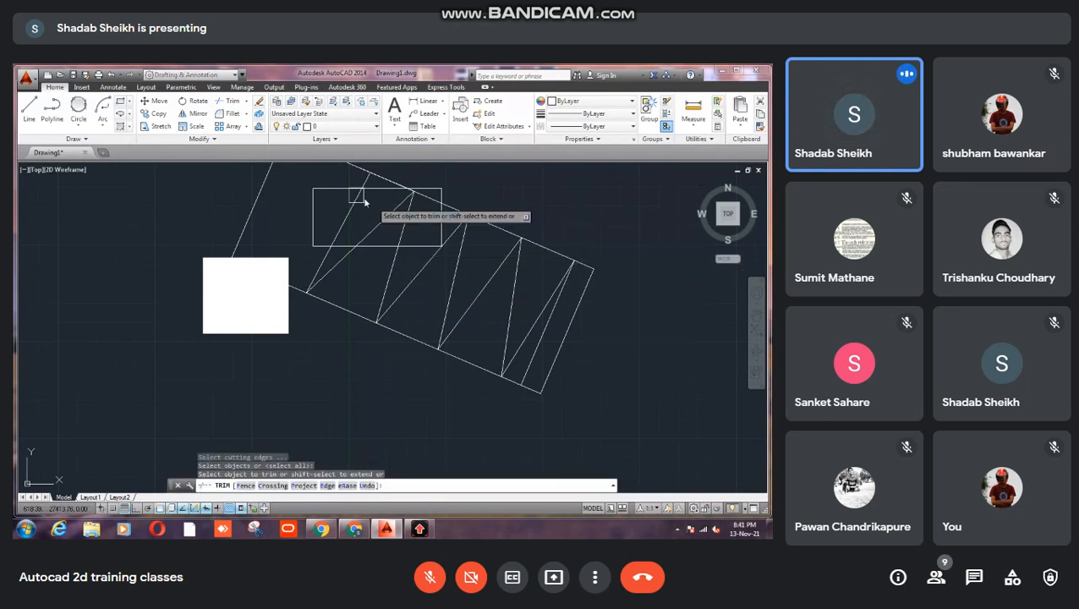
left_click(371, 238)
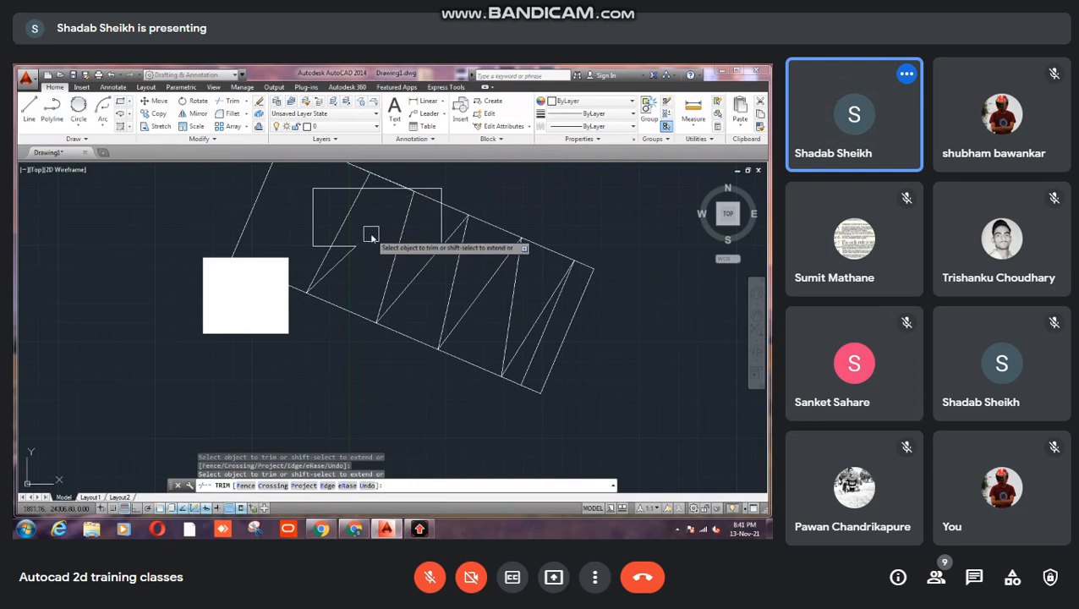
left_click(346, 246)
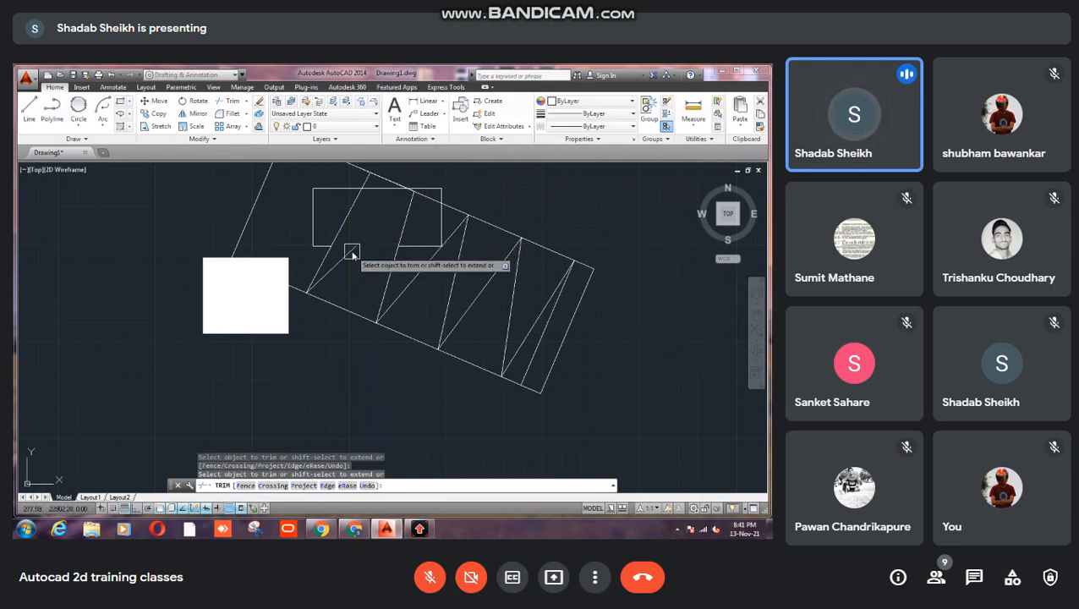
left_click(340, 224)
left_click(338, 188)
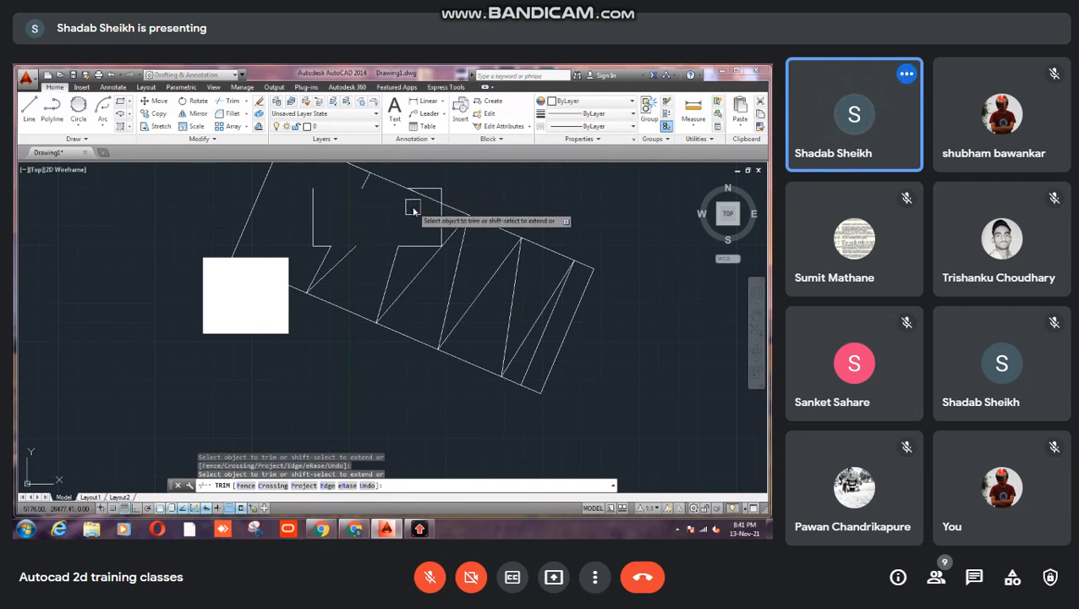
- Trim more of the new rectangle's remaining edges and the rotated rectangle's lower long edge between the first two zigzag corners
left_click(438, 247)
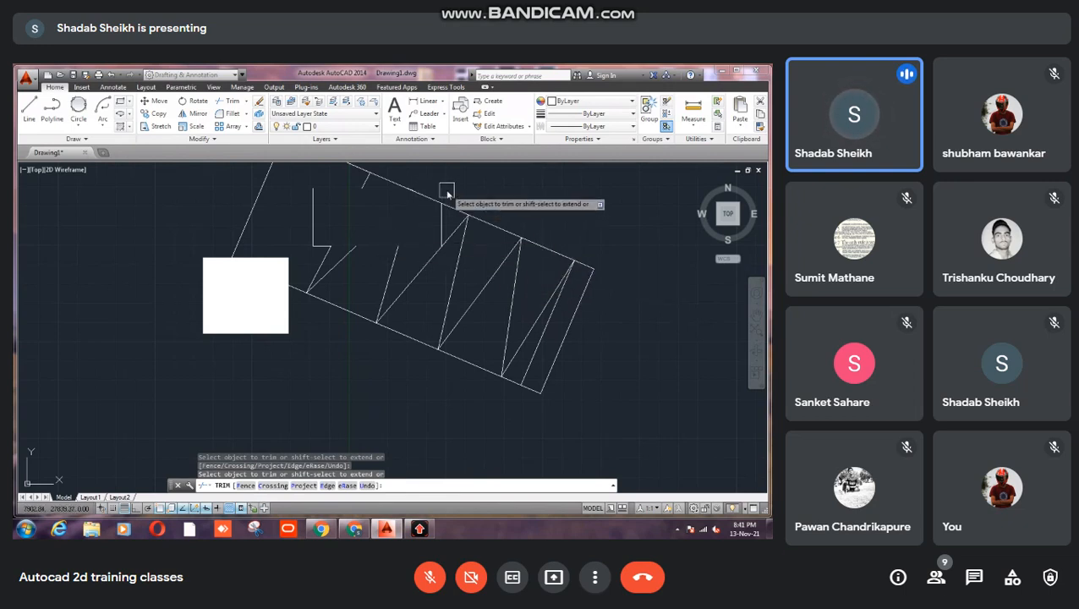
left_click(442, 225)
left_click(315, 228)
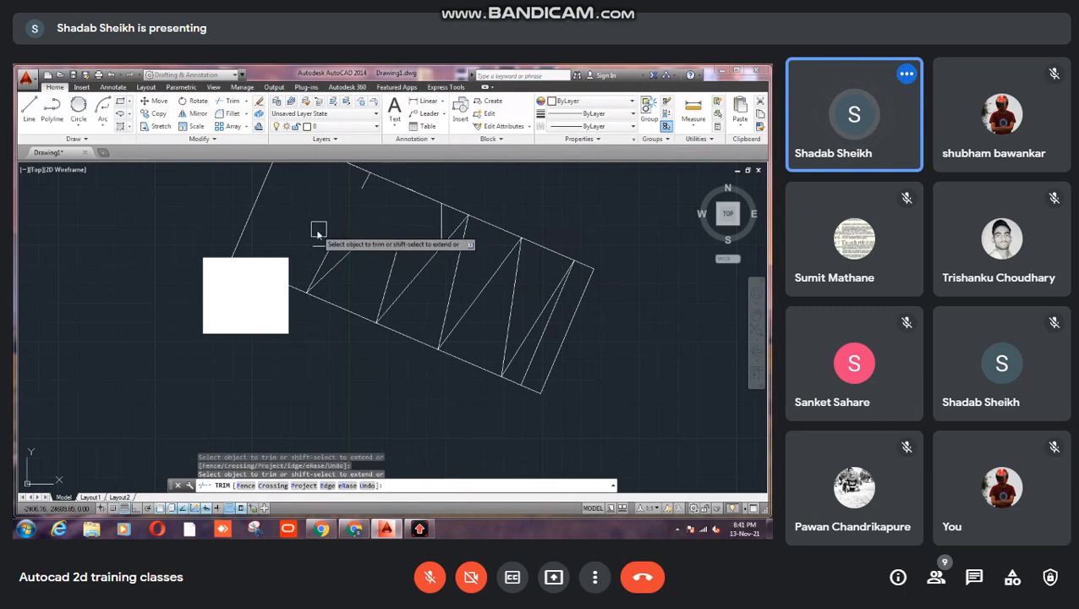
left_click(360, 187)
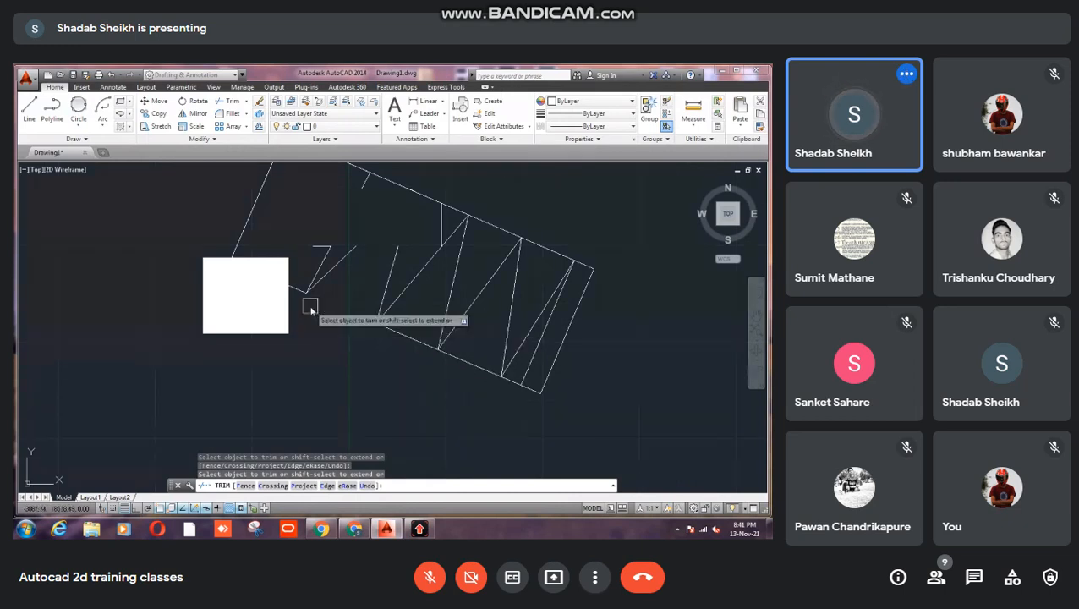
right_click(373, 302)
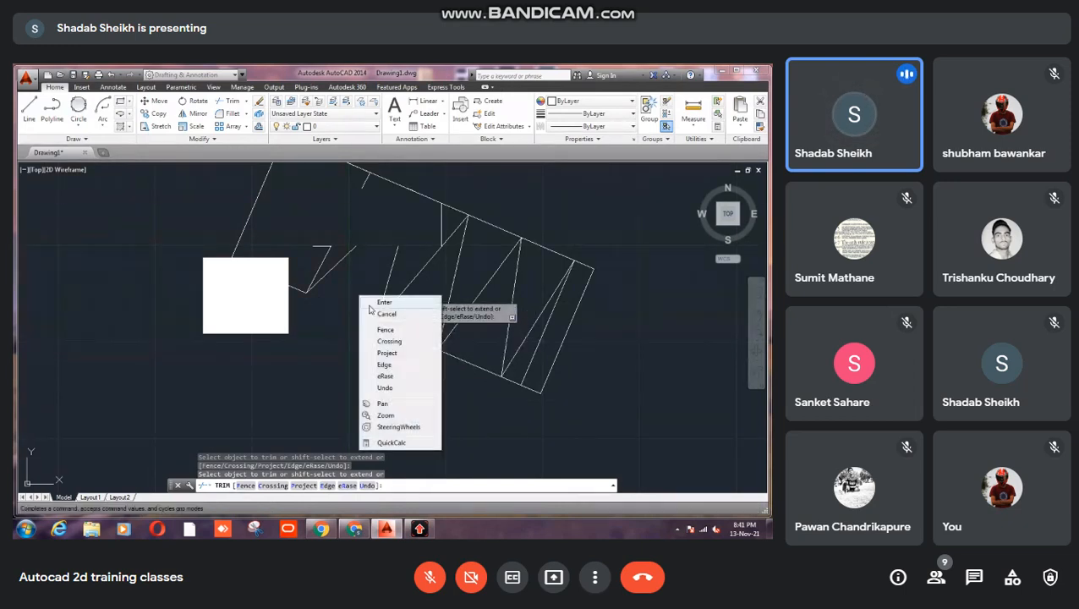
left_click(379, 313)
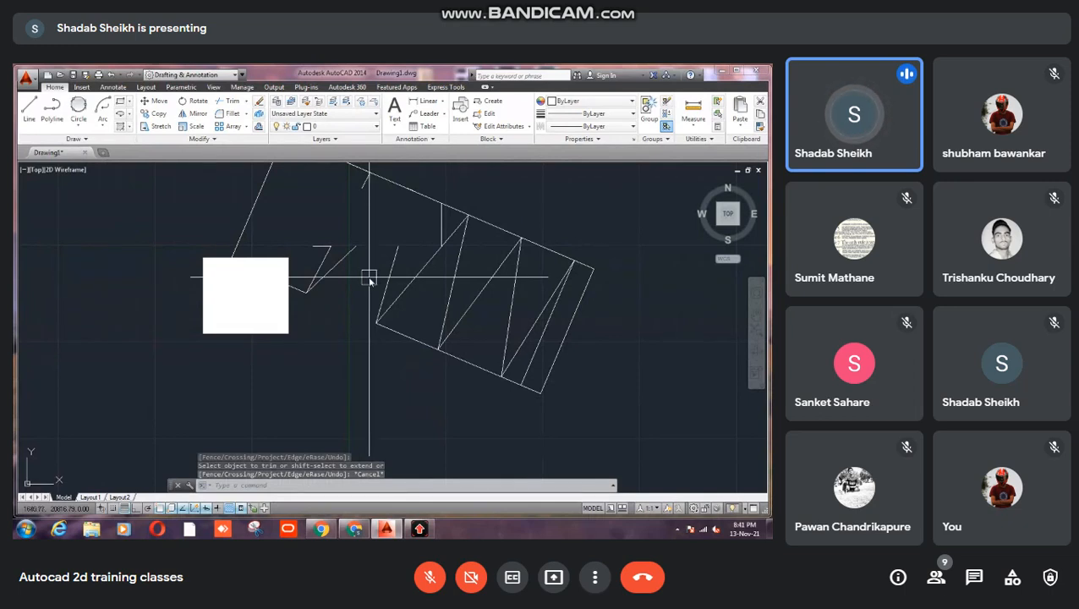
- Fillet the zigzag diagonal with the adjoining line at the cut end of the rotated rectangle's lower long edge
type("f")
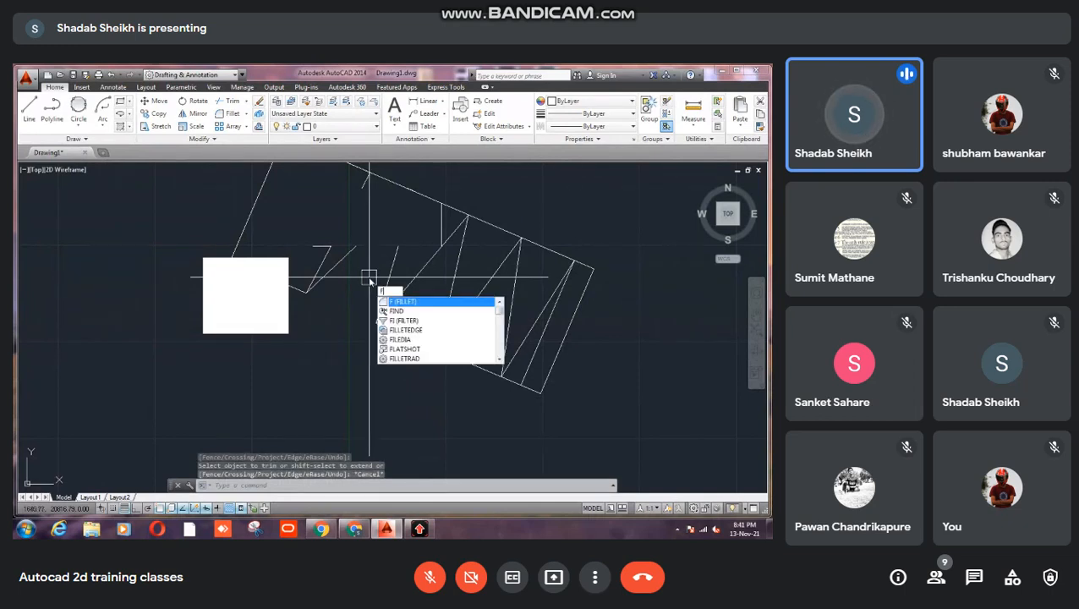
key("Return")
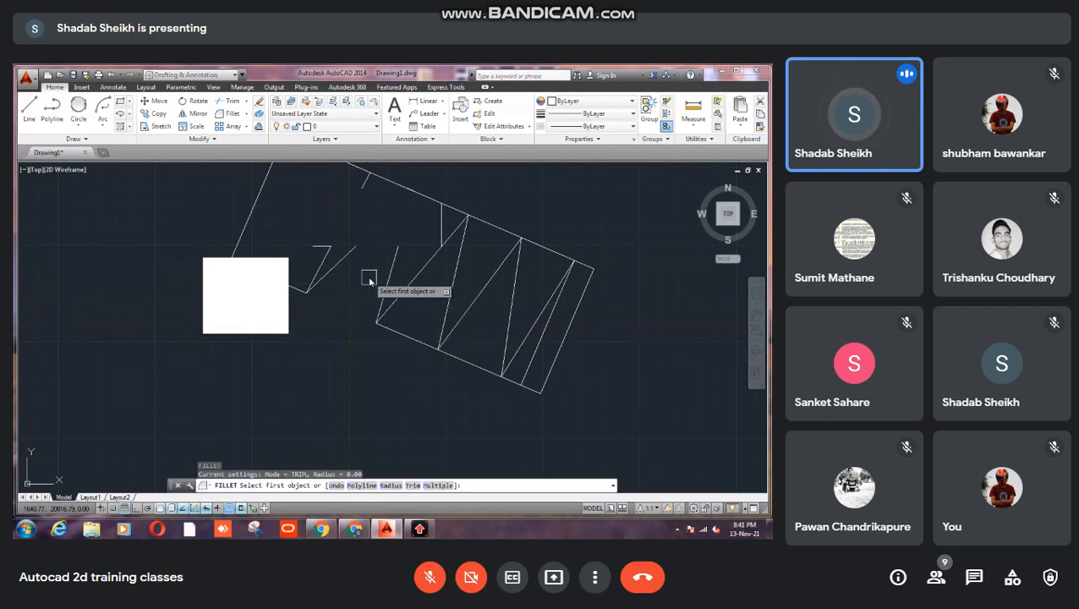
left_click(377, 326)
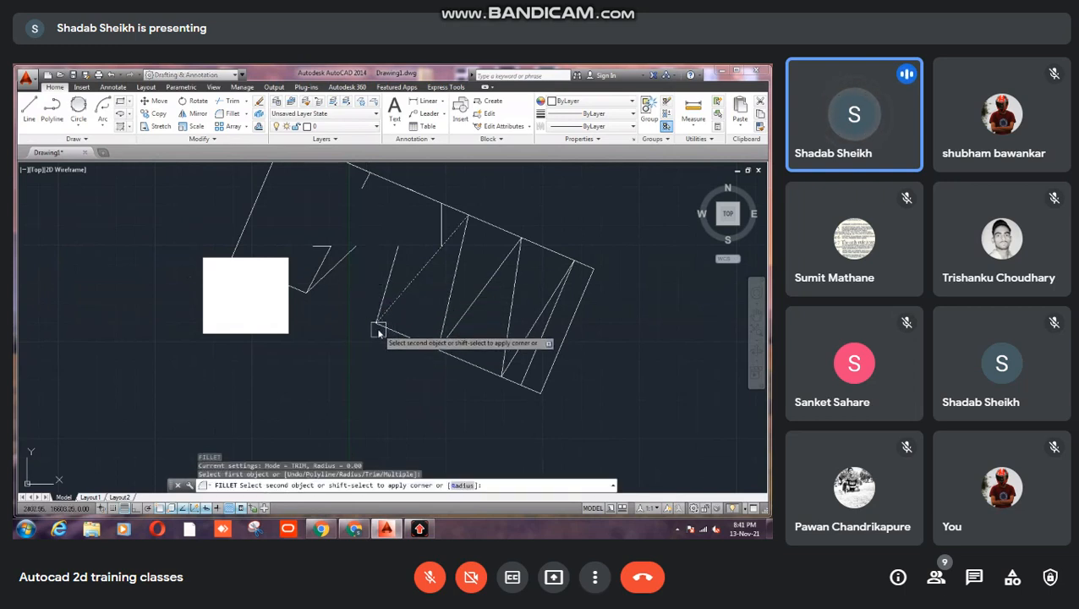
left_click(378, 331)
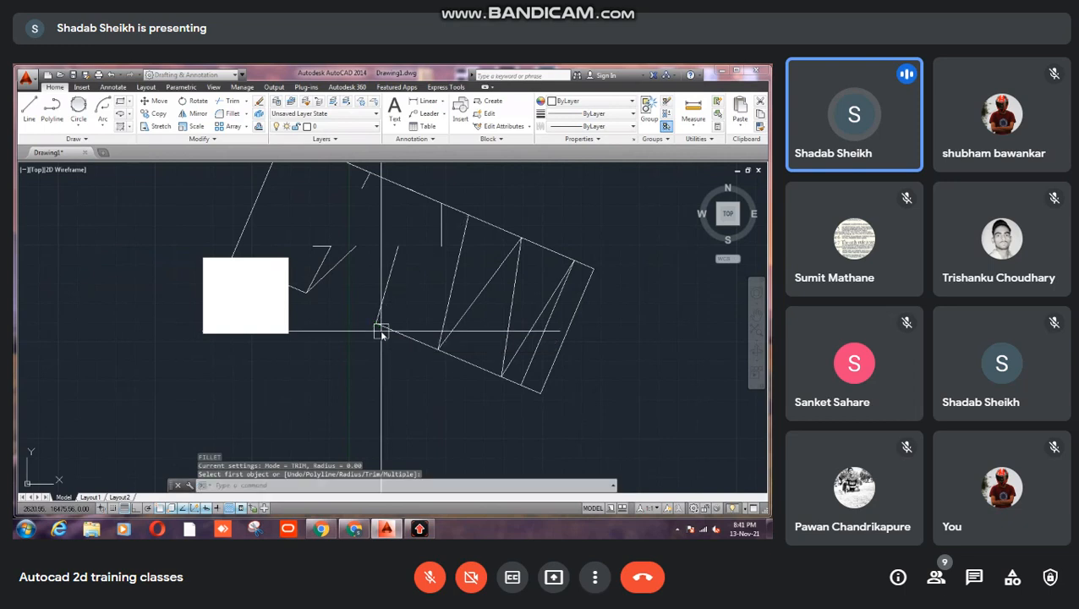
left_click(306, 293)
mouse_move(306, 294)
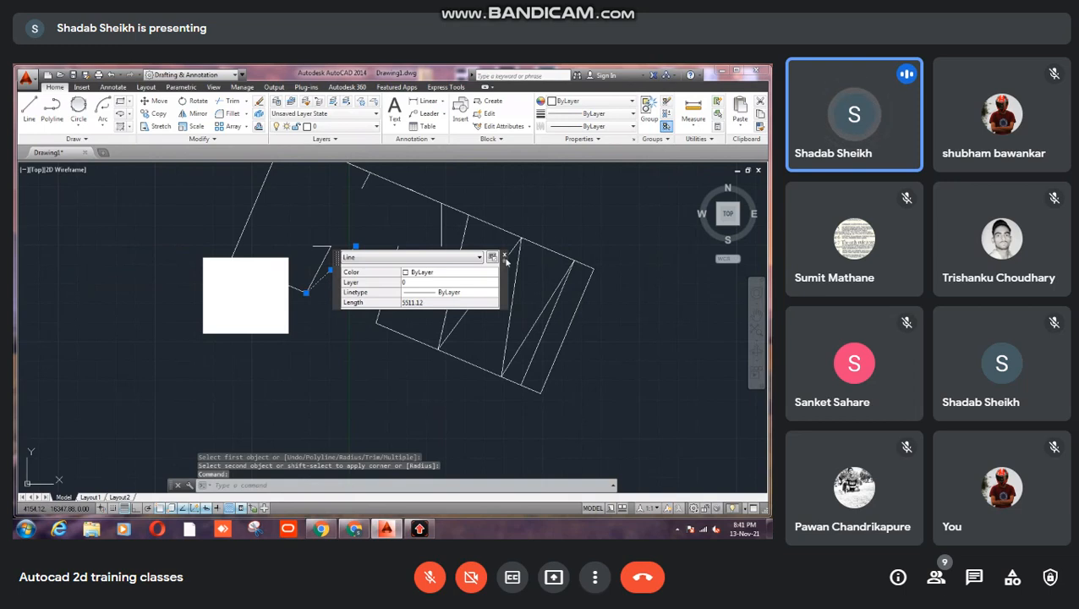
key("Escape")
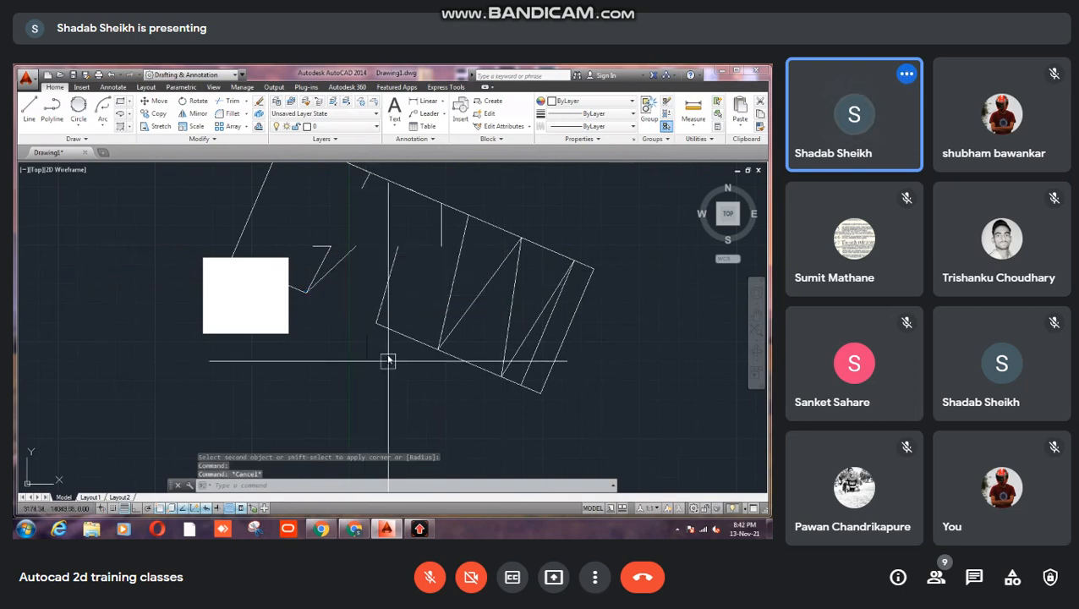
scroll(342, 298, "up", 3)
scroll(343, 298, "down", 3)
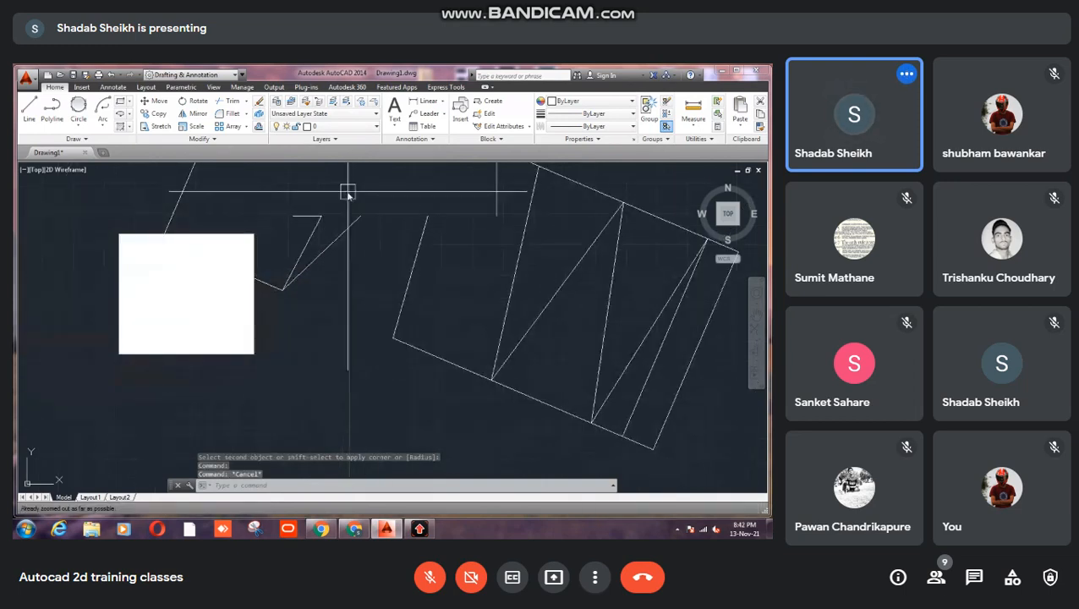
middle_click_drag(347, 188, 350, 276)
scroll(475, 282, "down", 2)
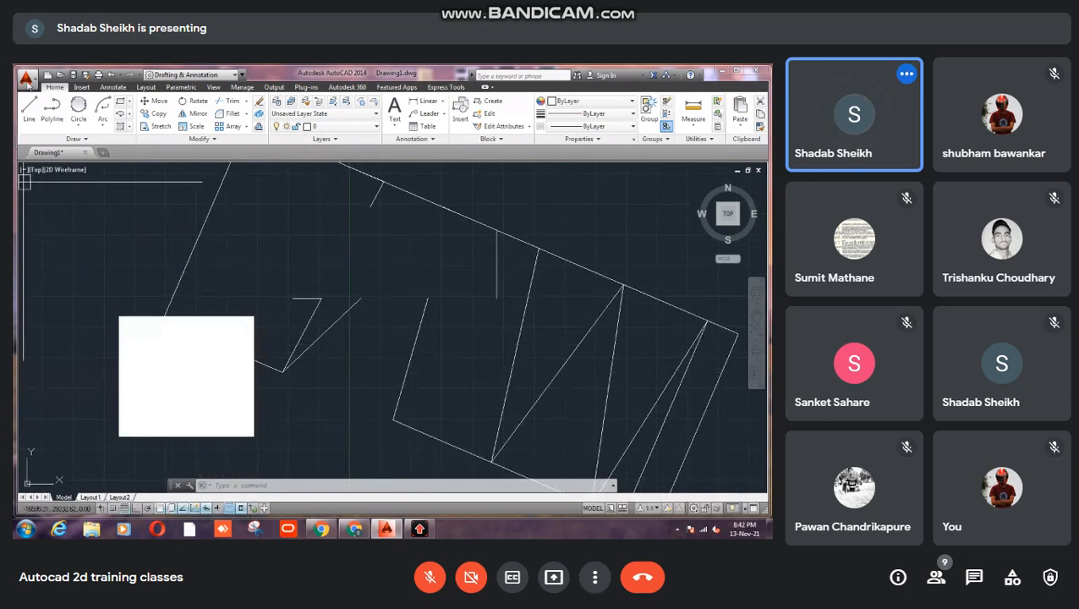
- Create a new drawing from the acad template
left_click(26, 80)
left_click(43, 129)
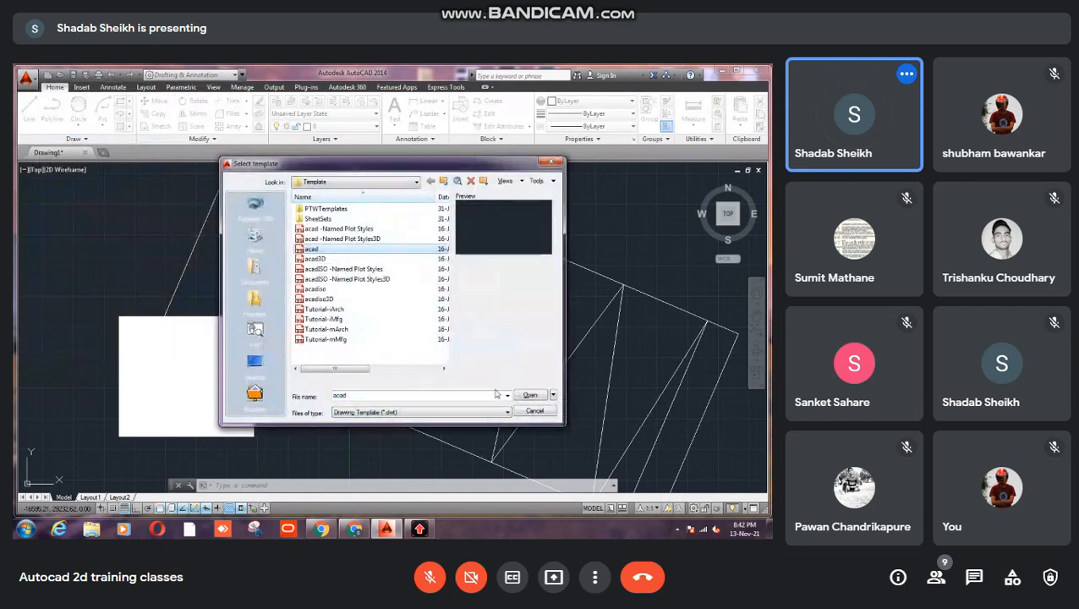
left_click(530, 395)
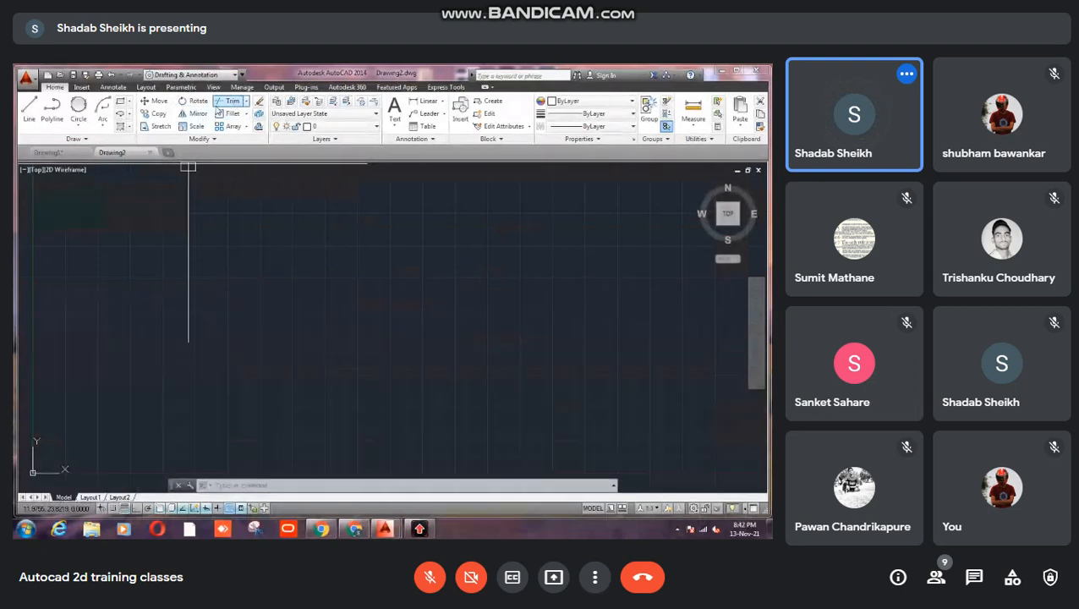
- Draw an open-topped three-sided outline with connected lines: down, across, then a vertical line up about 9.5 units
left_click(29, 107)
left_click(208, 218)
left_click(210, 345)
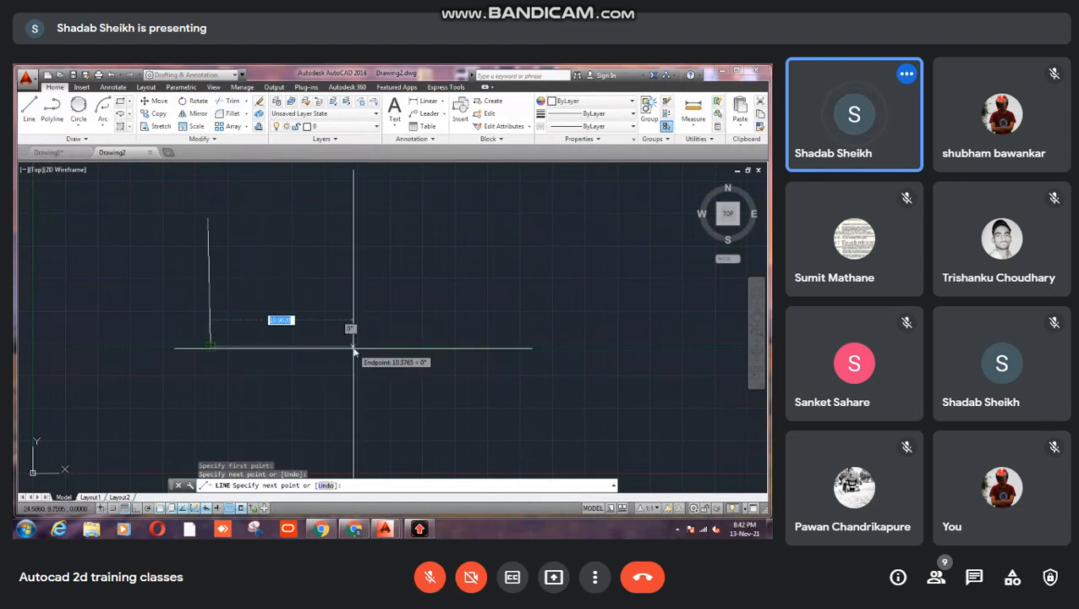
left_click(367, 346)
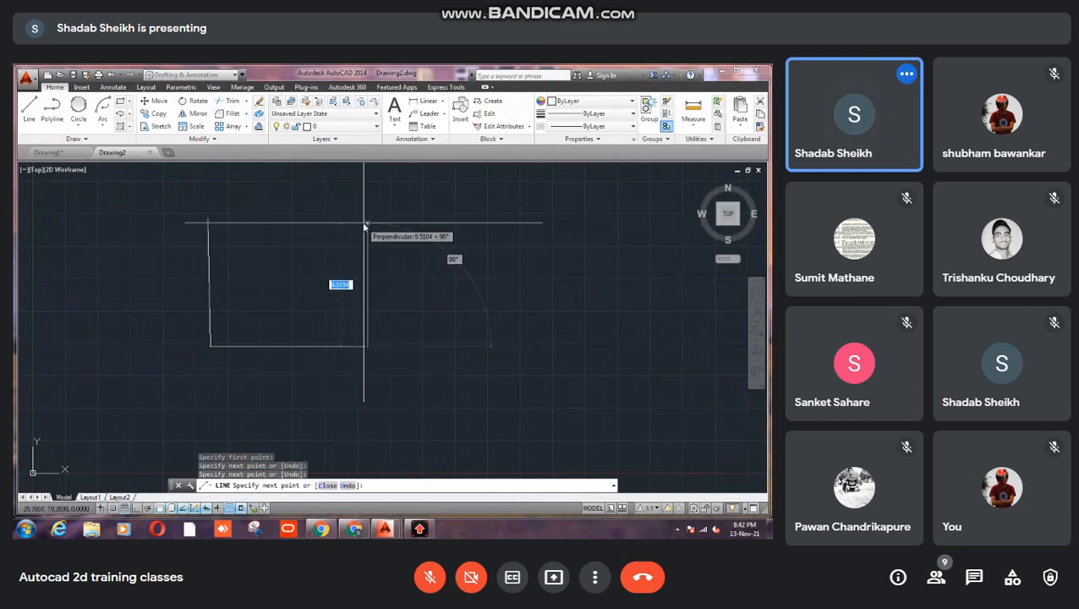
left_click(367, 223)
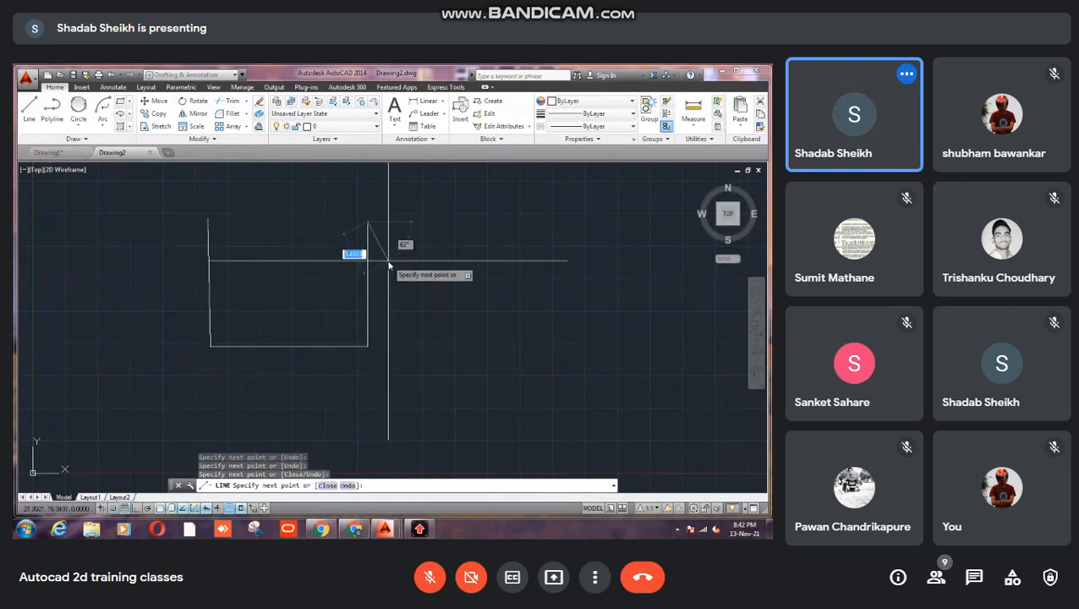
key("Escape")
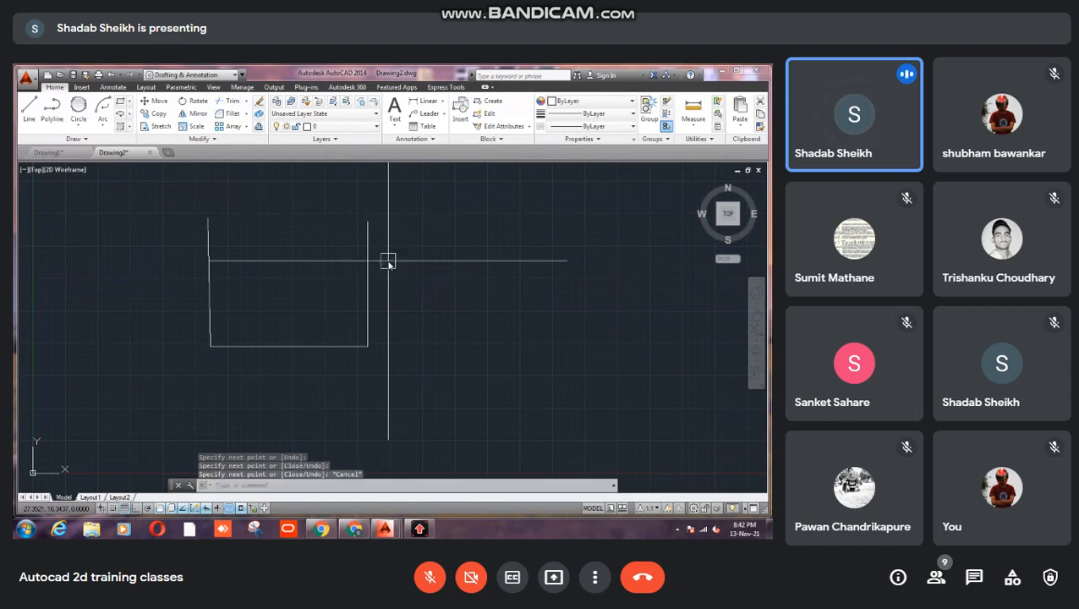